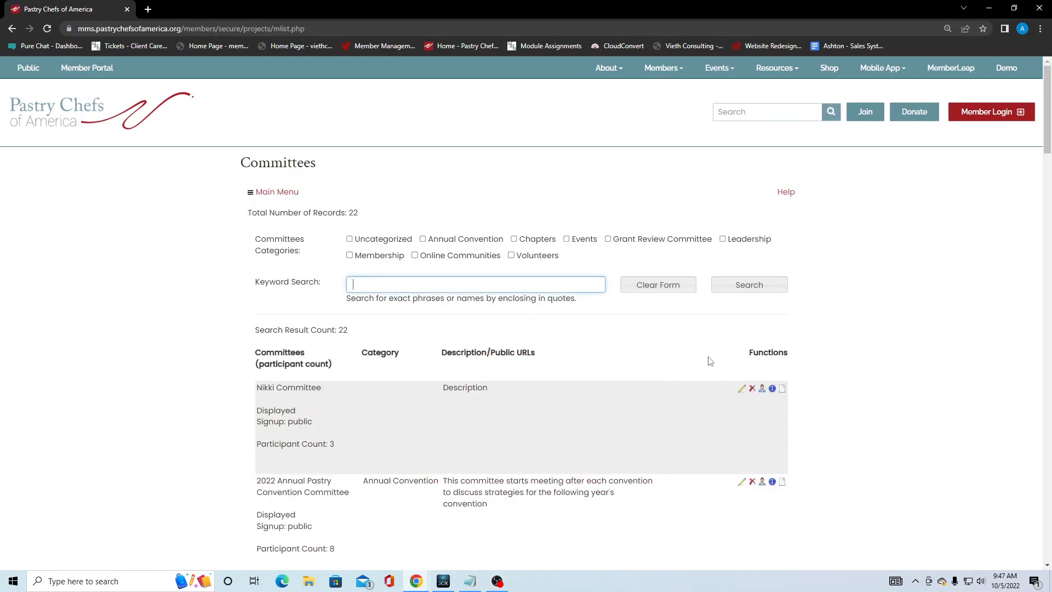
- Review the full committees list and the management links beneath it
scroll(756, 361, down, 2)
scroll(755, 361, down, 2)
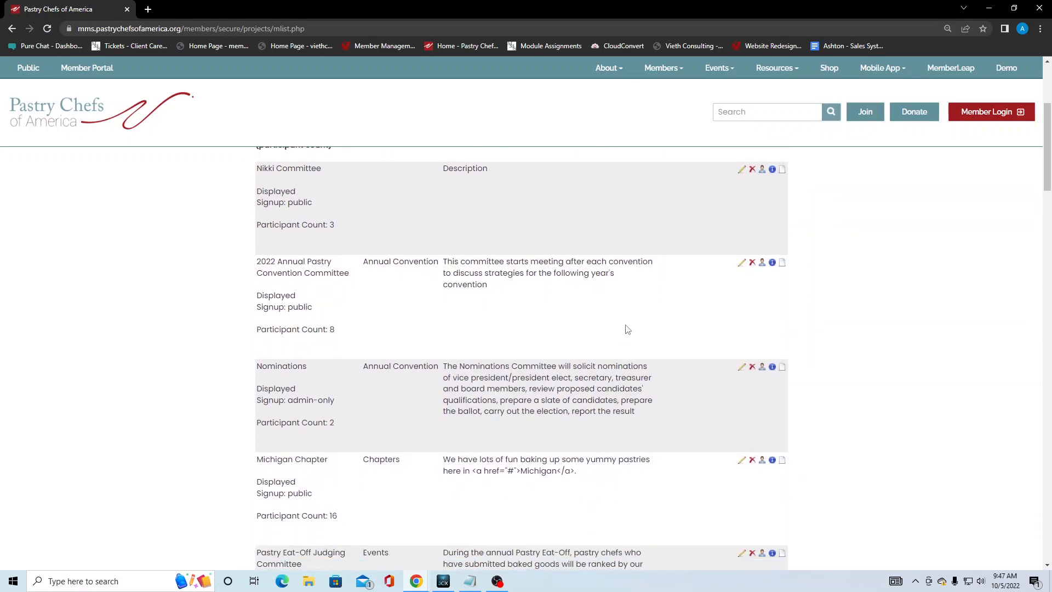
scroll(677, 378, down, 2)
scroll(679, 400, down, 14)
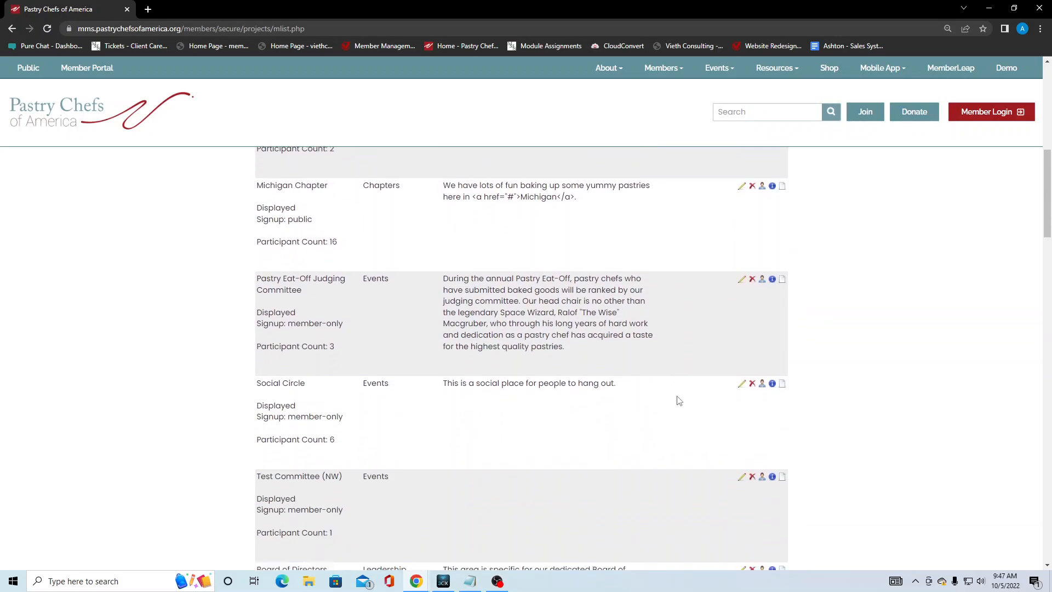
scroll(678, 401, down, 18)
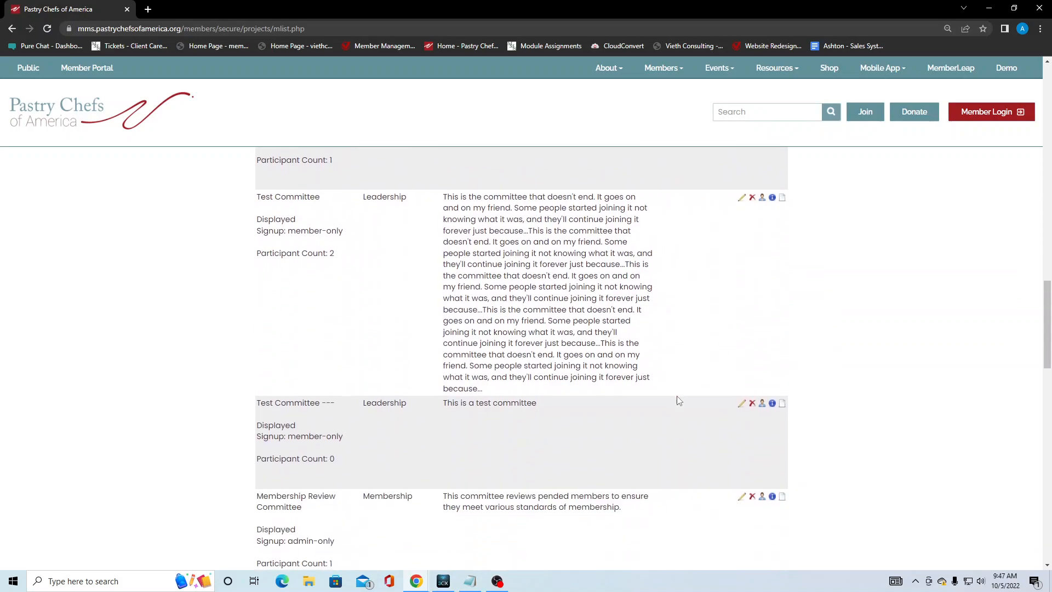
scroll(679, 401, down, 4)
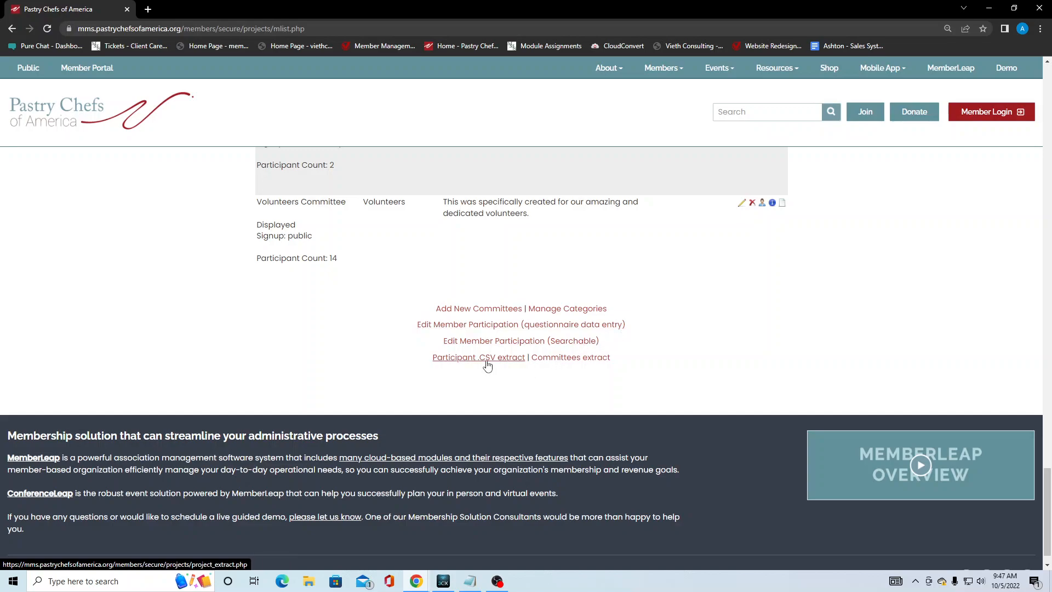
drag(1048, 509, 1007, 84)
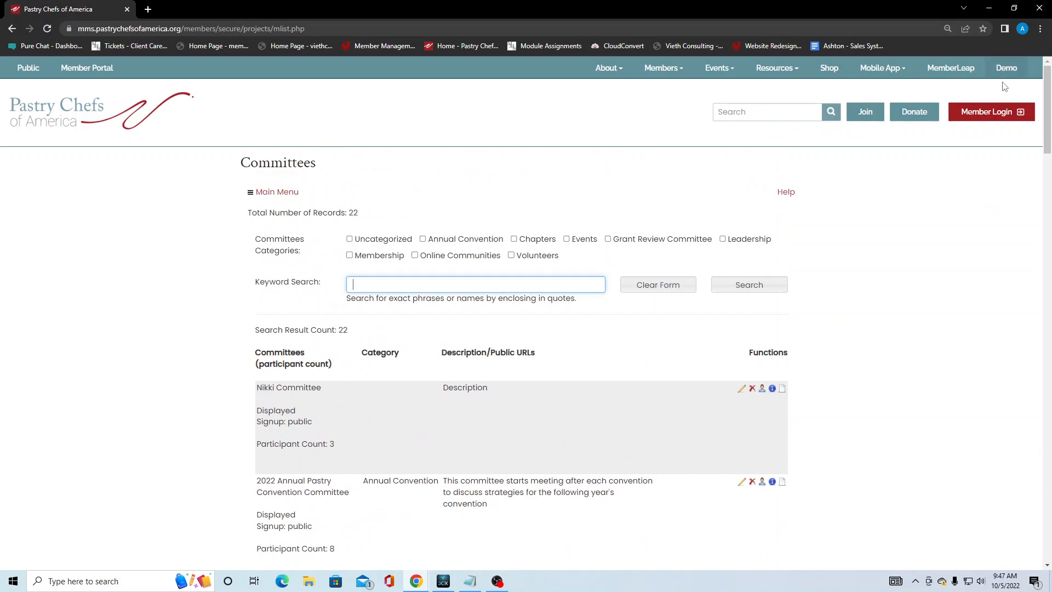
- Open the 2022 Annual Pastry Convention Committee for editing
scroll(887, 348, down, 3)
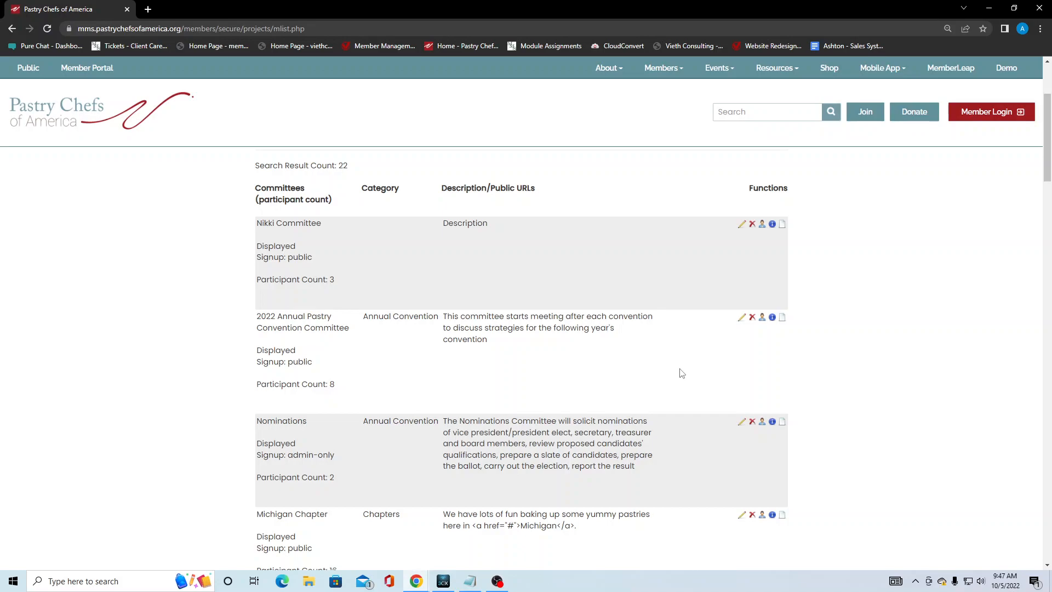
click(743, 318)
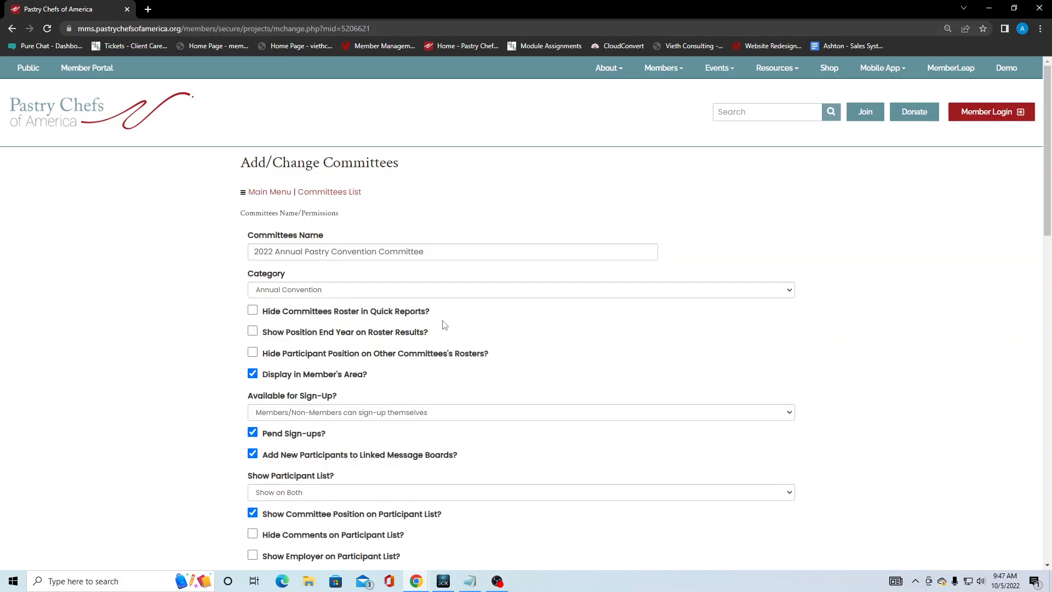
- Examine the committee's Category choices and its Available for Sign-Up options without changing either setting
click(442, 297)
click(160, 280)
scroll(297, 381, down, 2)
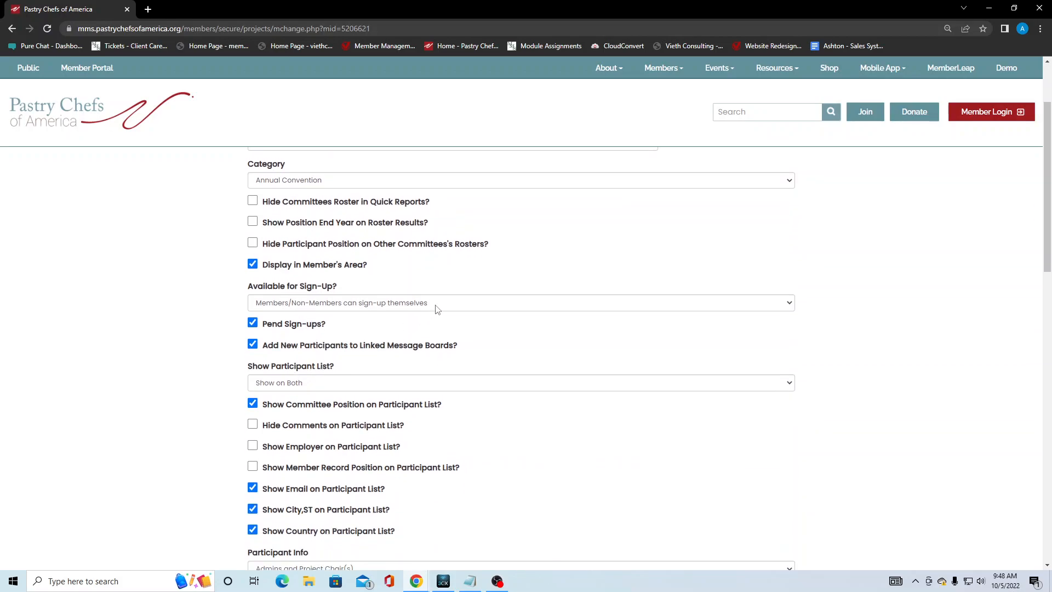
click(436, 305)
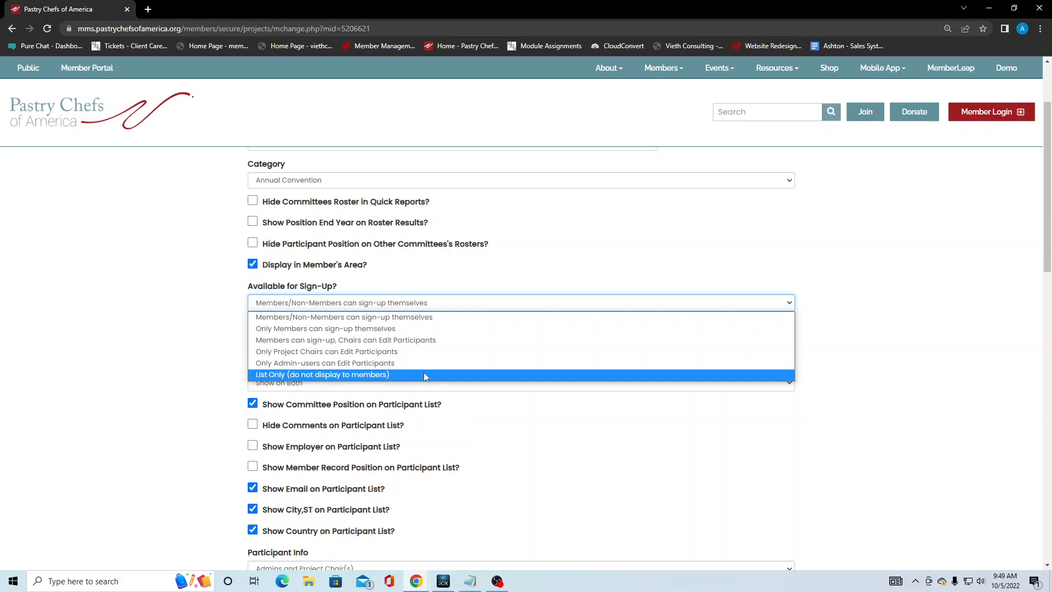
click(160, 381)
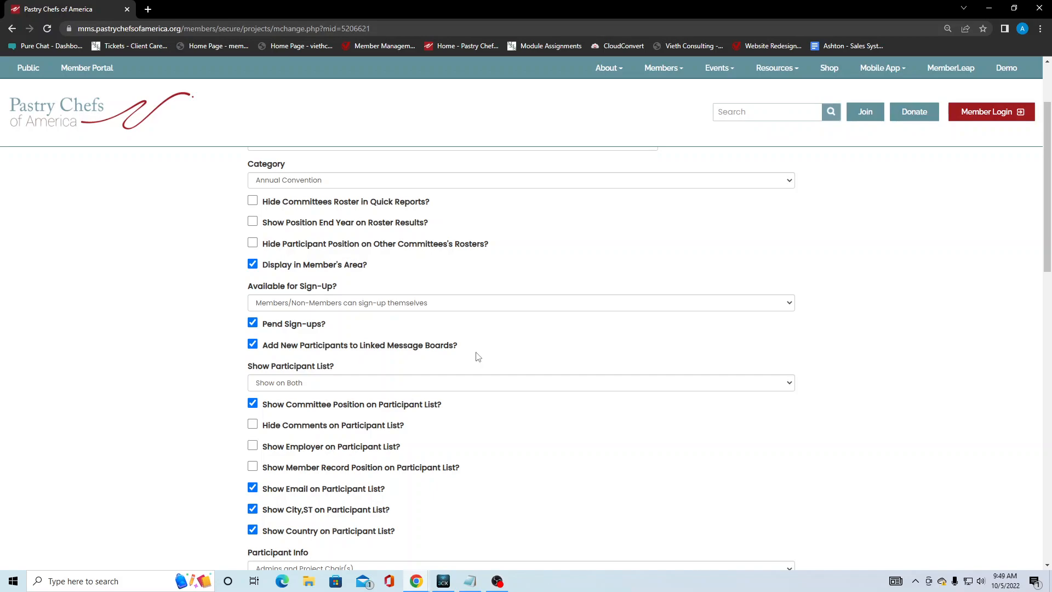
- Examine the Show Participant List choices and the related participant list display settings
scroll(478, 356, down, 1)
click(415, 329)
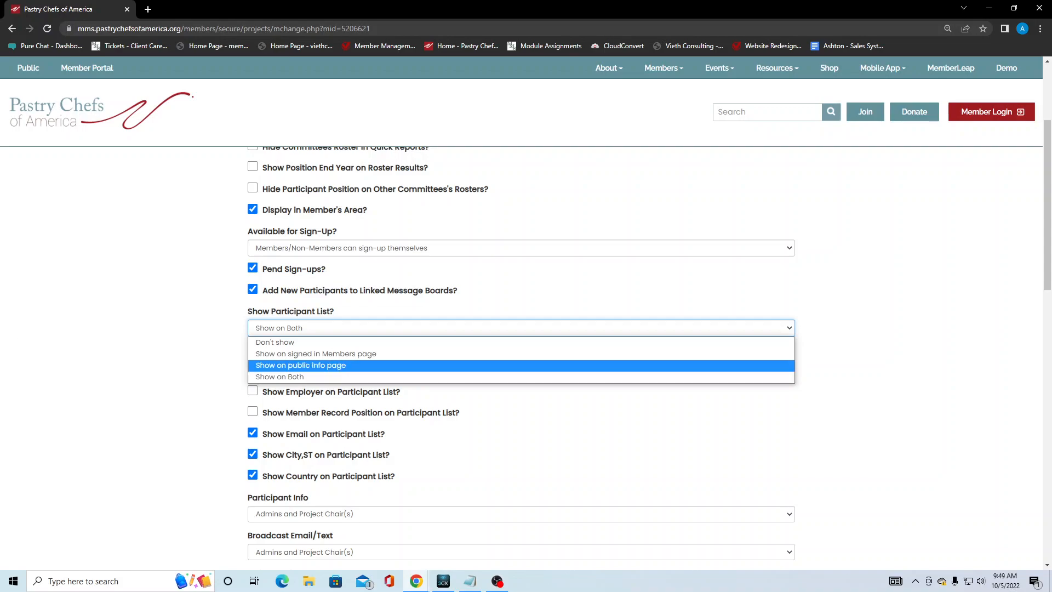
key(Escape)
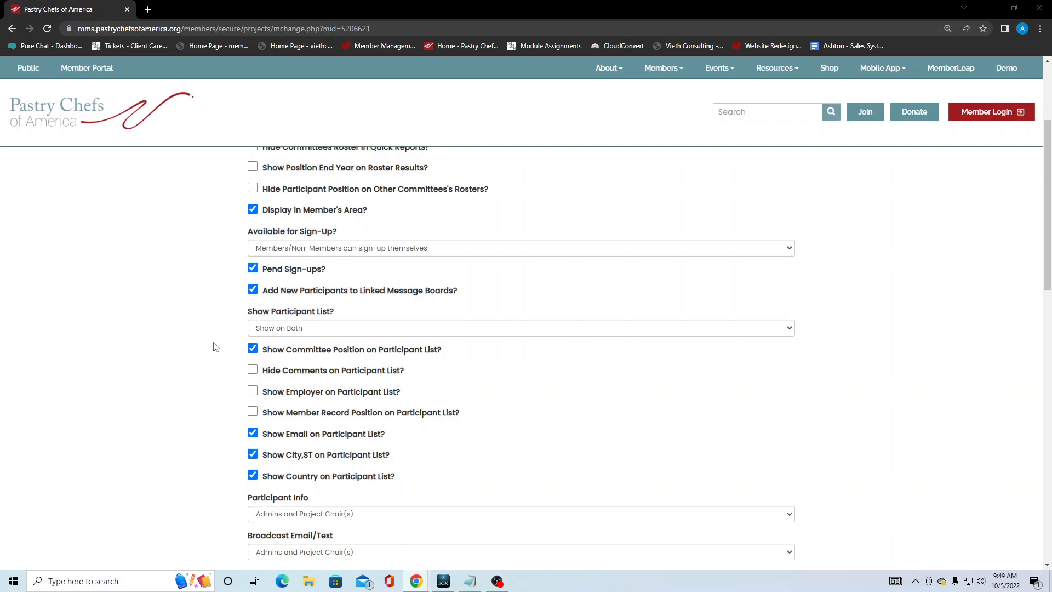
click(291, 329)
click(150, 354)
scroll(441, 382, down, 1)
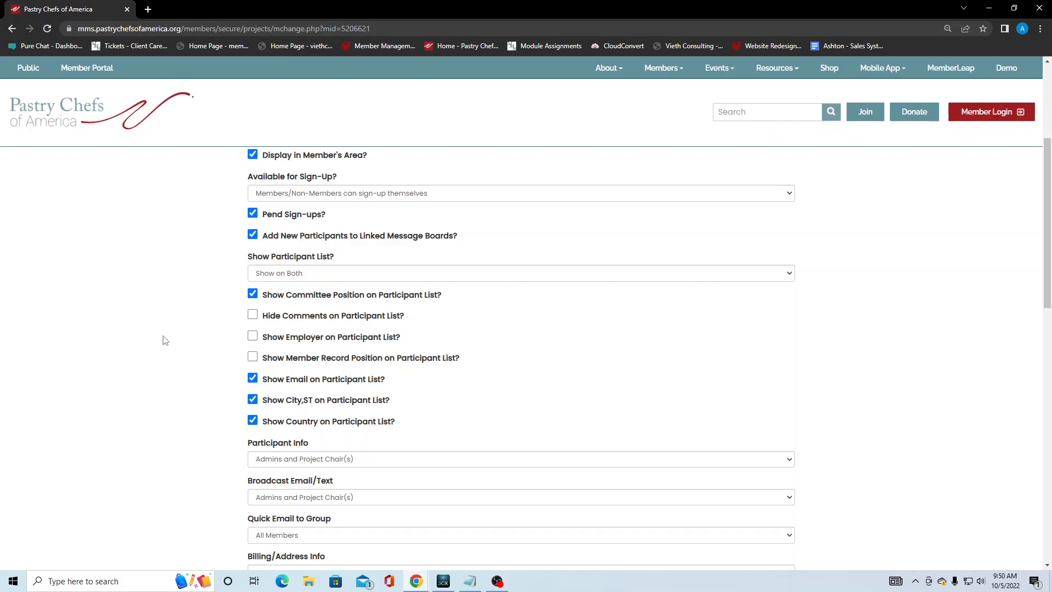
- Review the committee's permission settings, including the available access levels for Participant Info and Billing/Address Info
scroll(164, 340, down, 4)
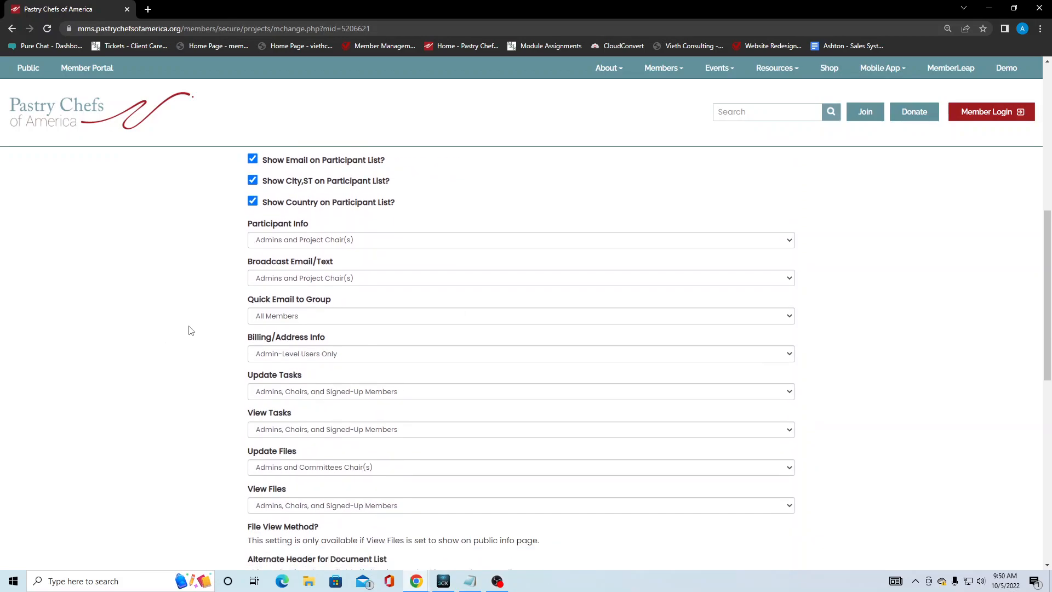
scroll(189, 317, down, 3)
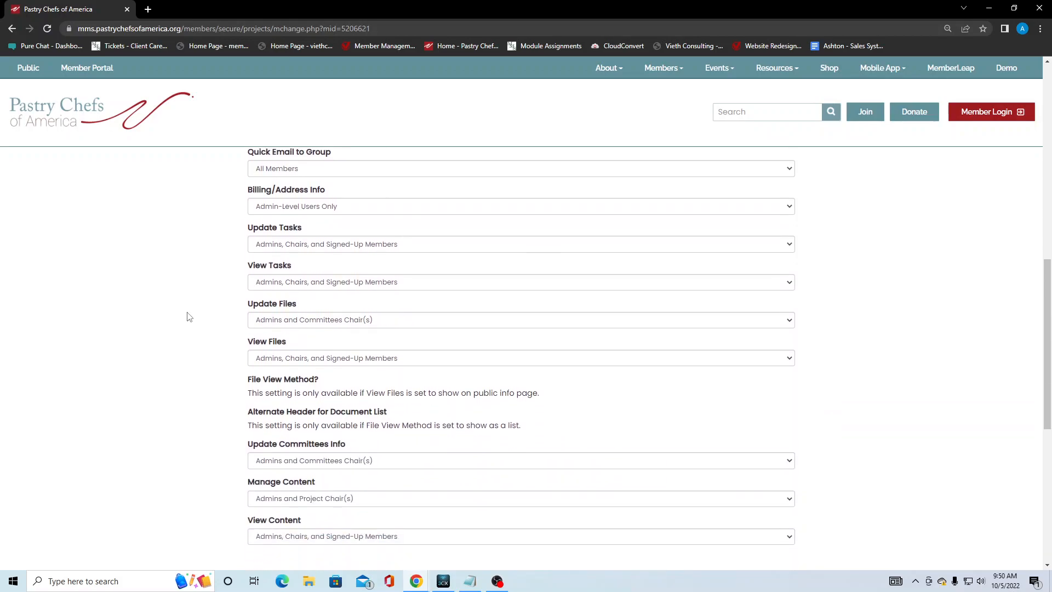
scroll(223, 354, up, 2)
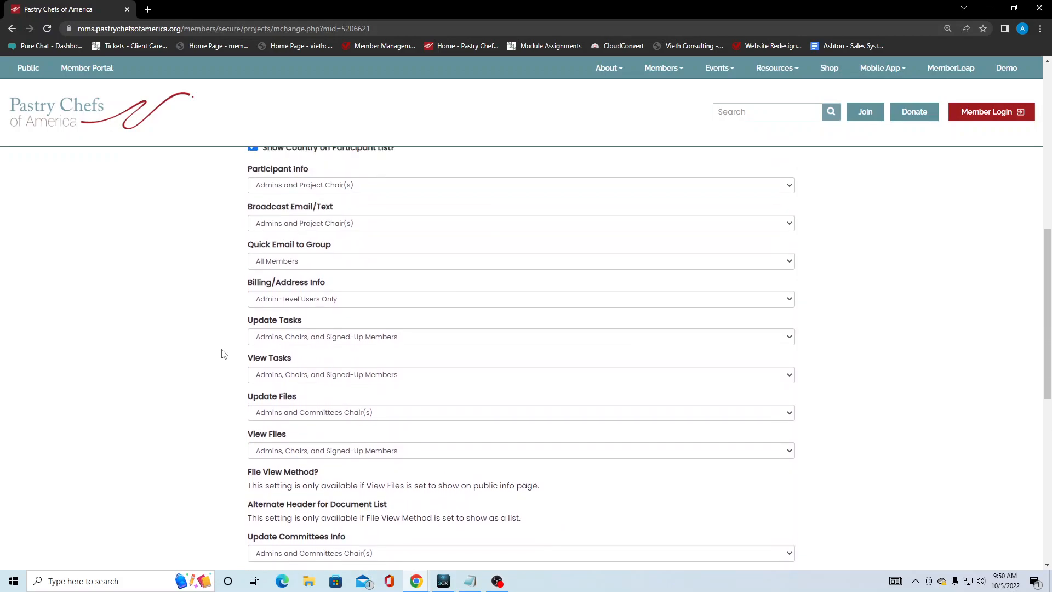
scroll(223, 354, up, 1)
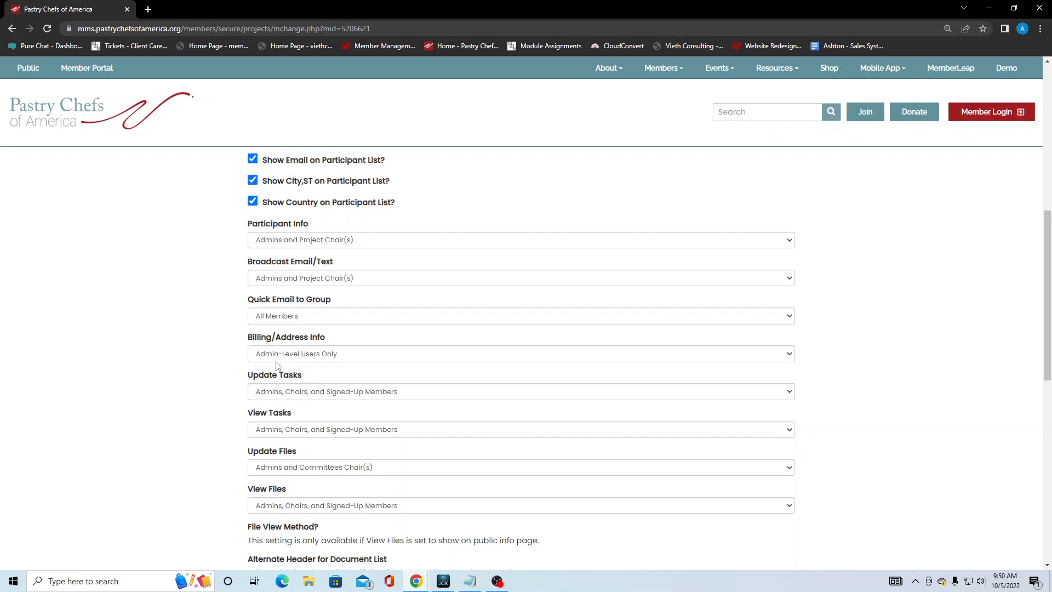
click(370, 245)
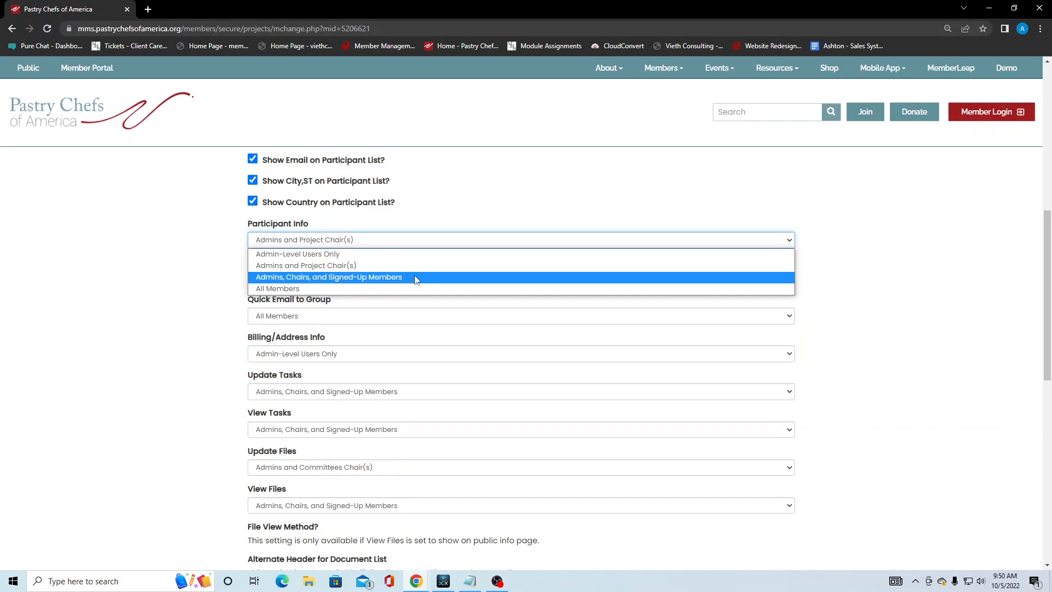
click(148, 280)
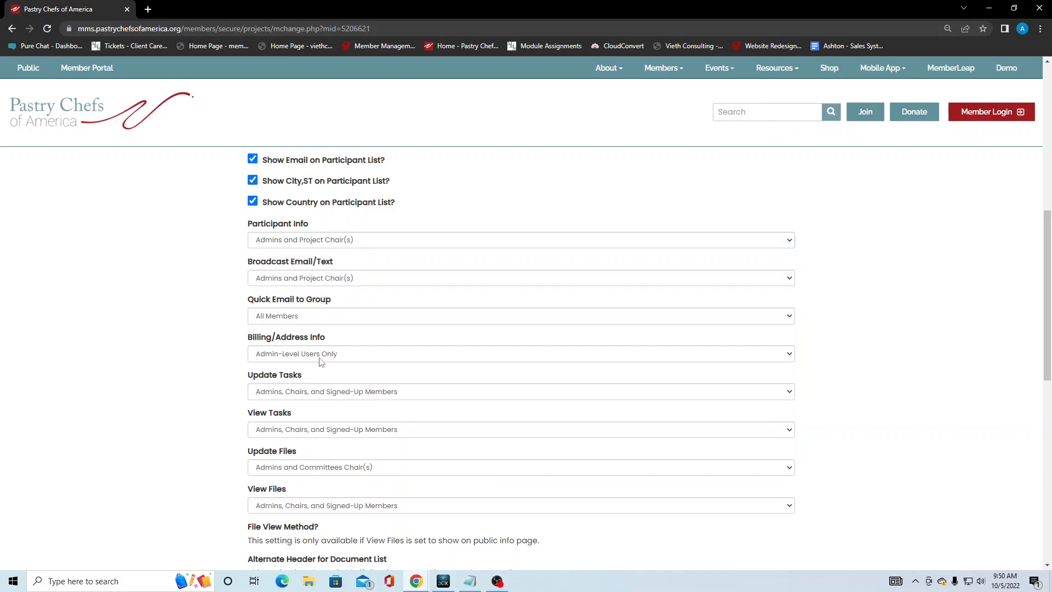
click(340, 356)
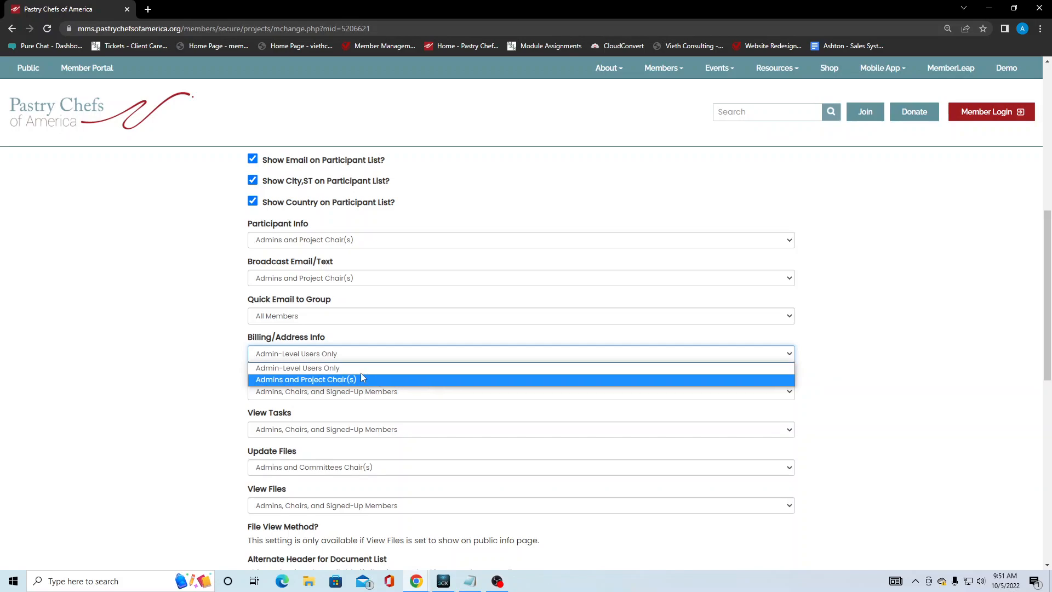
click(153, 335)
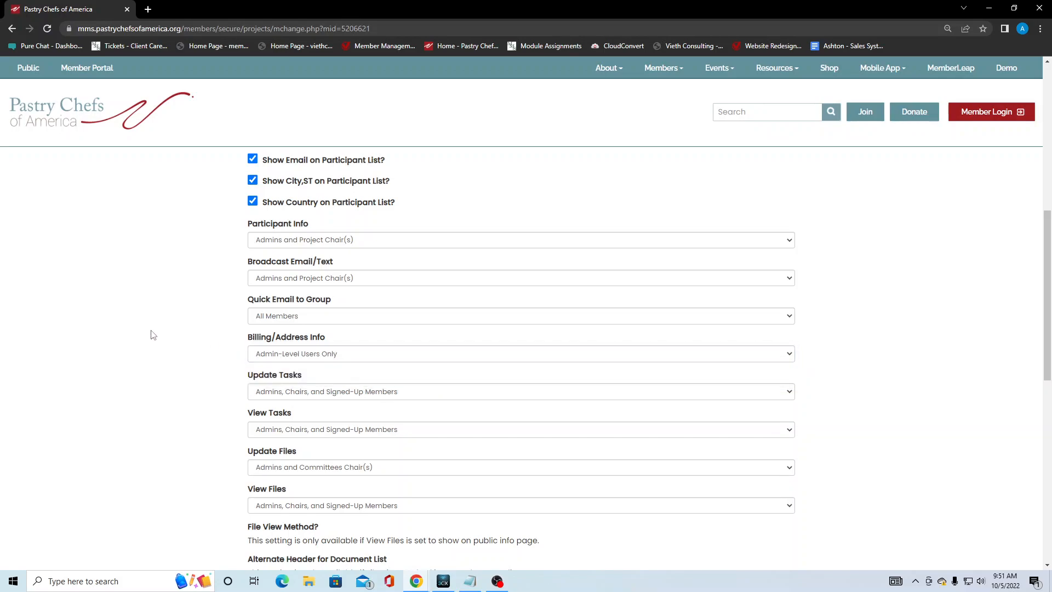
- Set View Files to Members and Non-Members and keep File View Method on Show Link to Separate Document Page
scroll(140, 331, down, 1)
scroll(140, 332, down, 2)
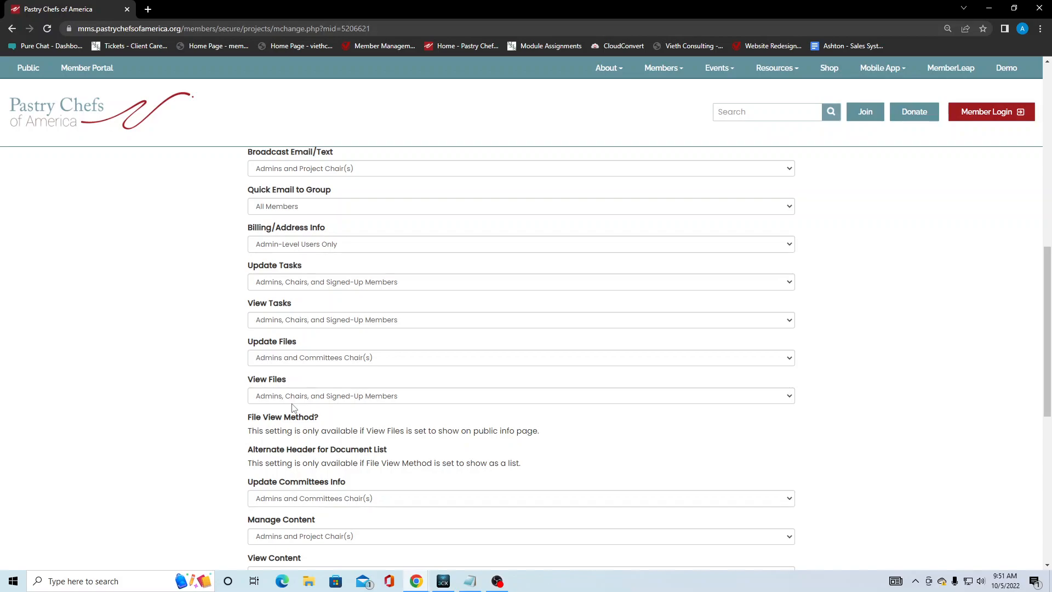
click(441, 402)
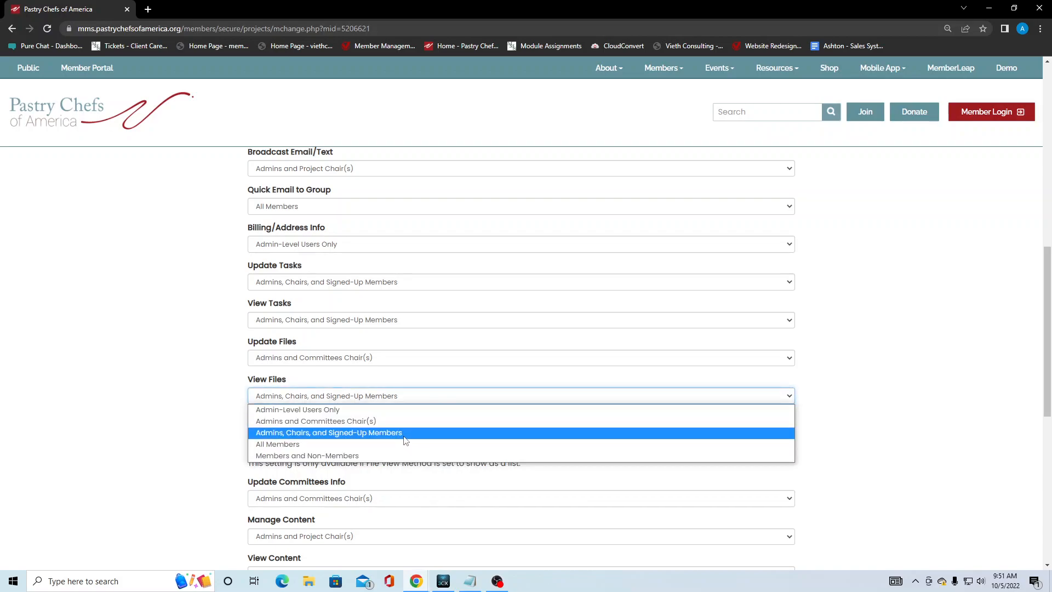
click(398, 456)
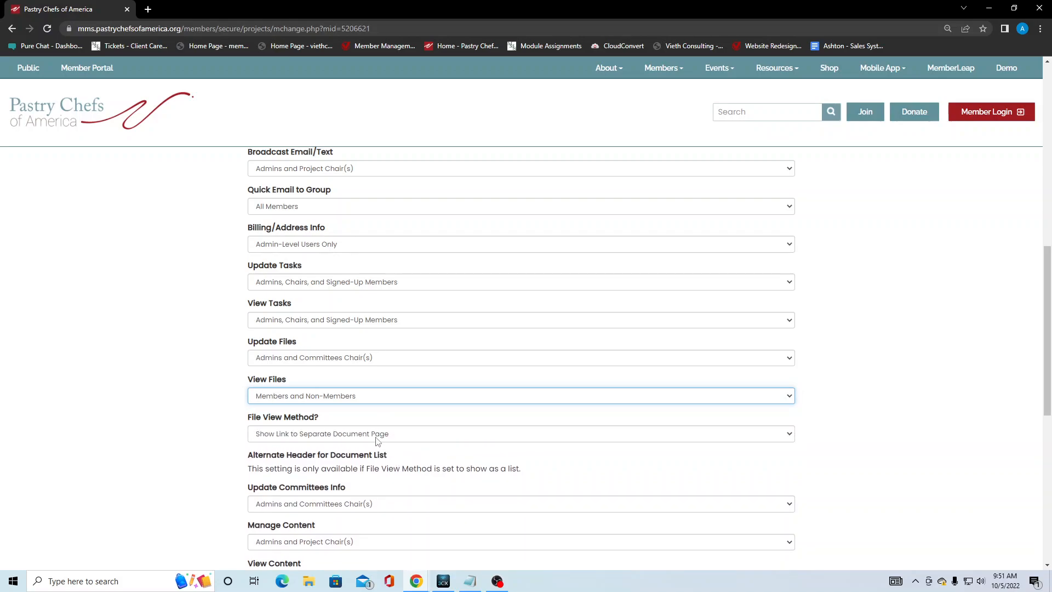
click(378, 437)
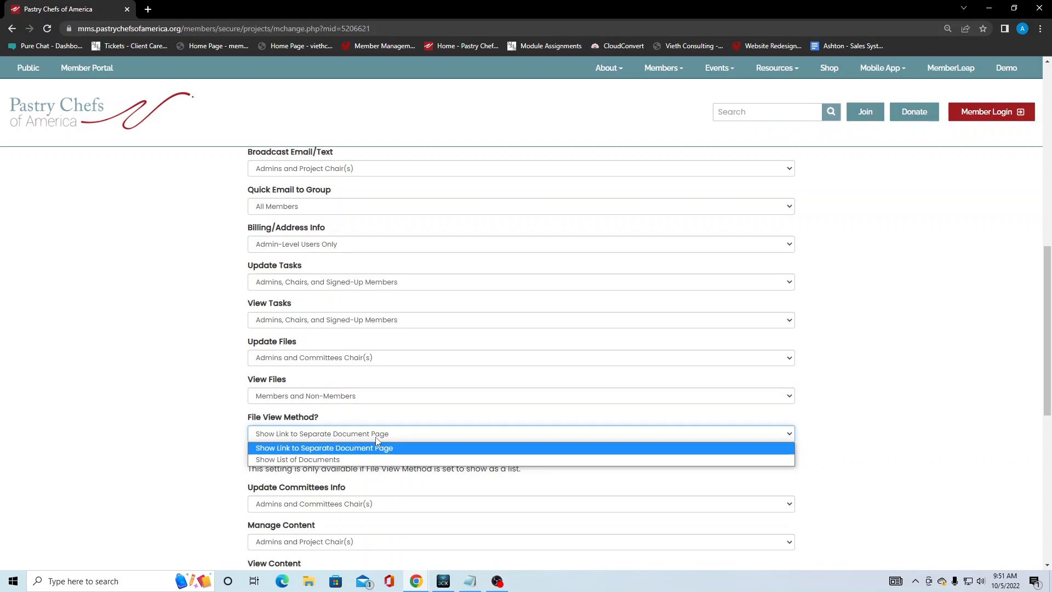
click(377, 438)
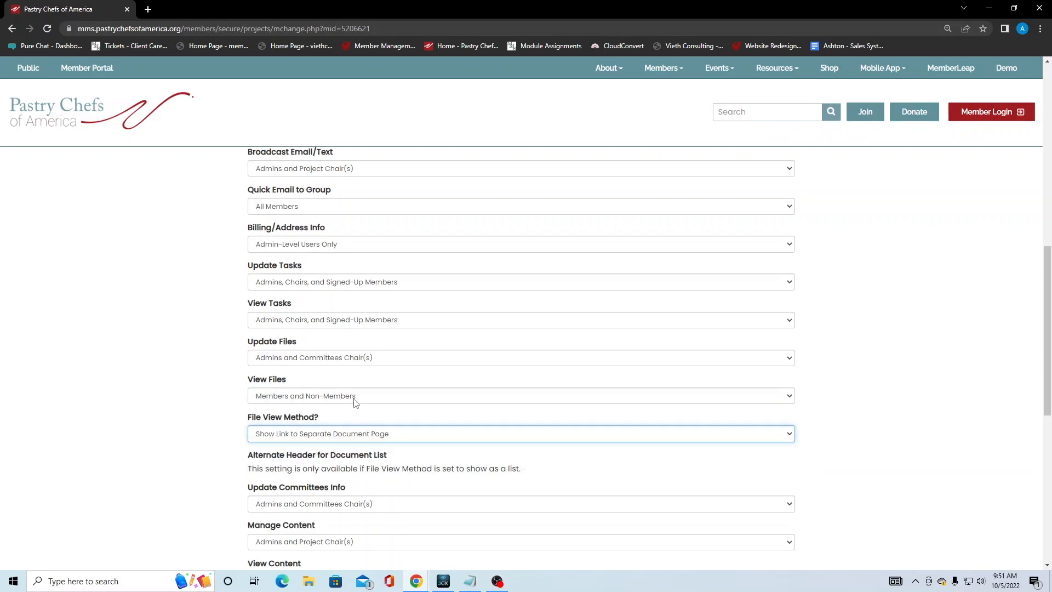
- Set View Files back to Admins, Chairs, and Signed-Up Members
click(354, 401)
click(350, 431)
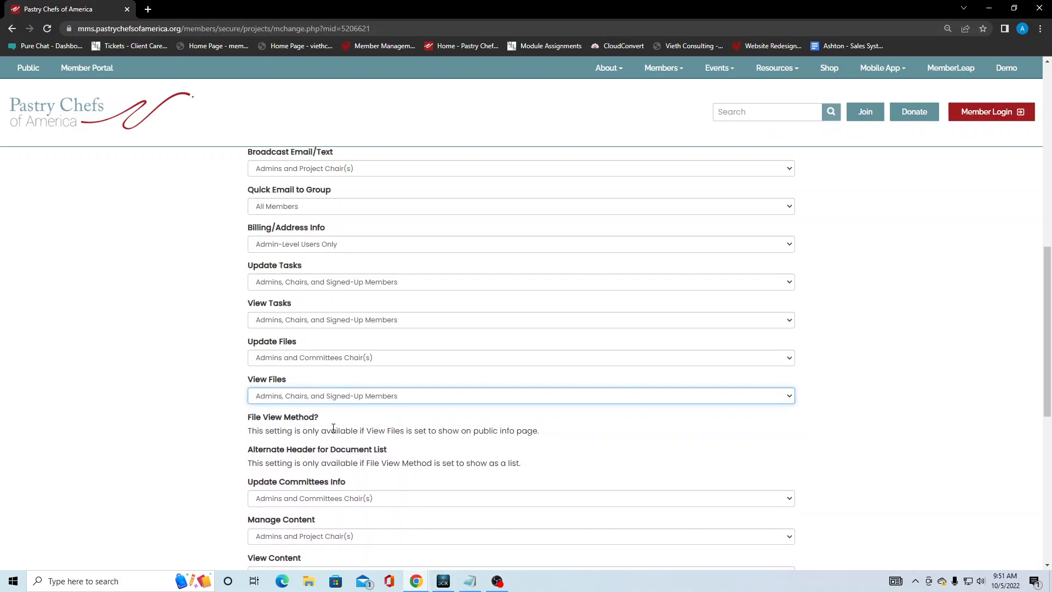
click(183, 416)
- Examine the access levels offered for Update Committees Info without changing the setting
scroll(215, 431, down, 1)
scroll(215, 431, down, 2)
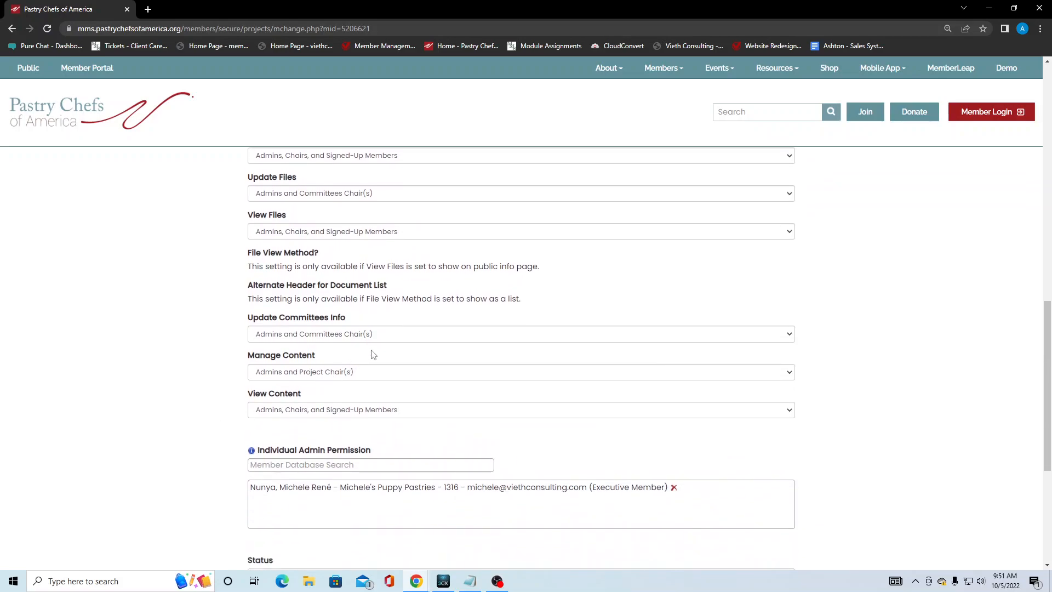
click(360, 337)
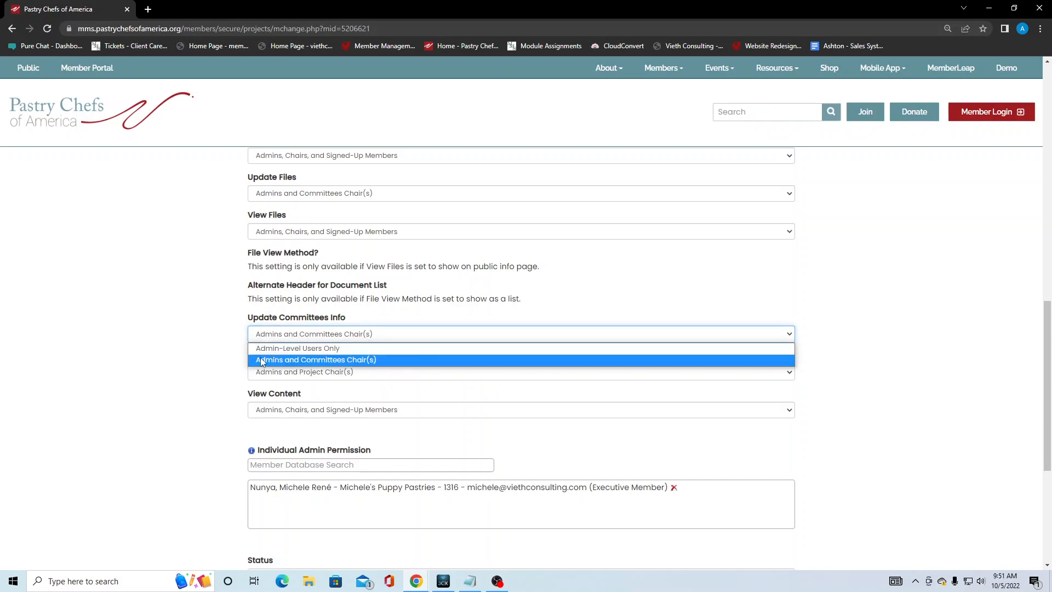
click(213, 346)
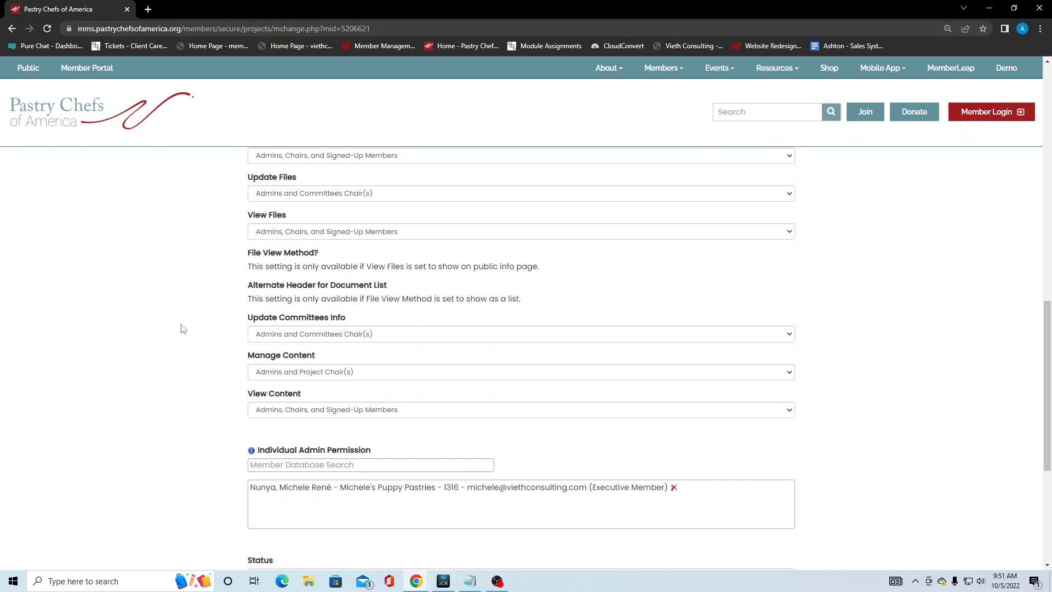
- Add a member to Individual Admin Permission by searching the member database by last name, and remove that same member again
scroll(159, 329, down, 3)
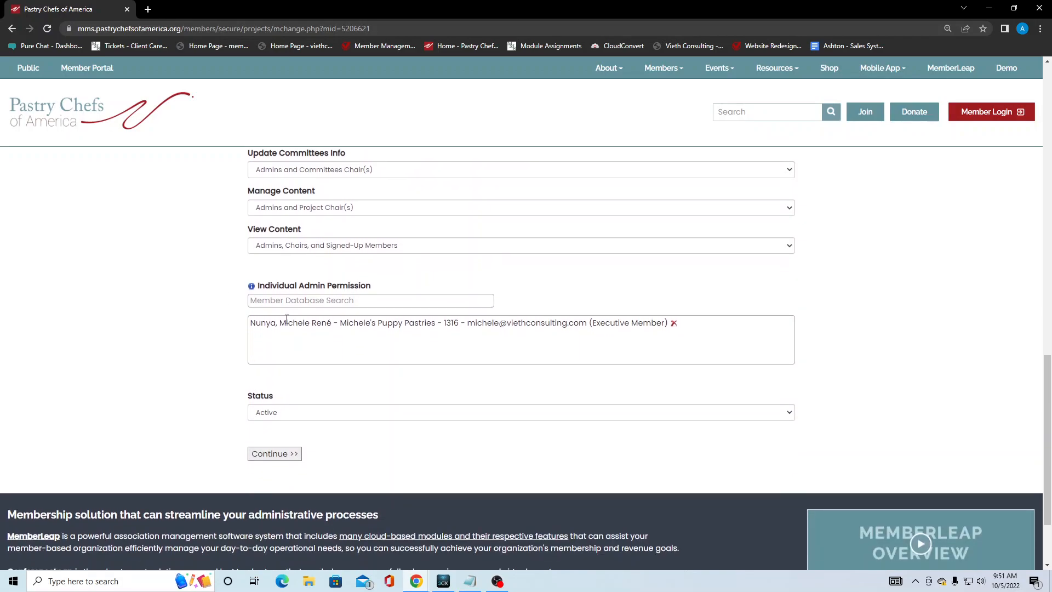
click(314, 301)
text(richards)
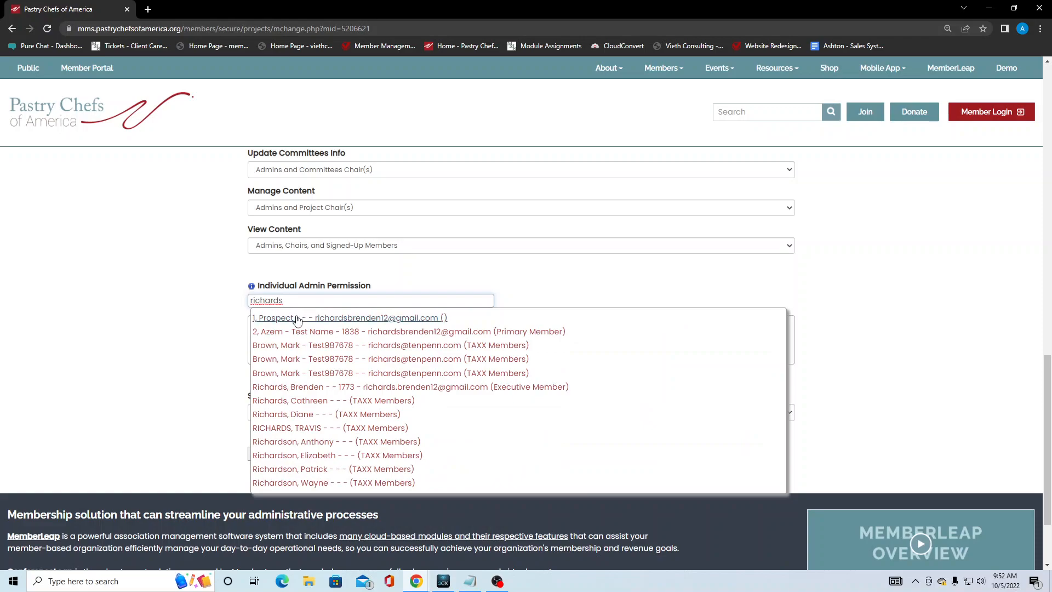
click(294, 388)
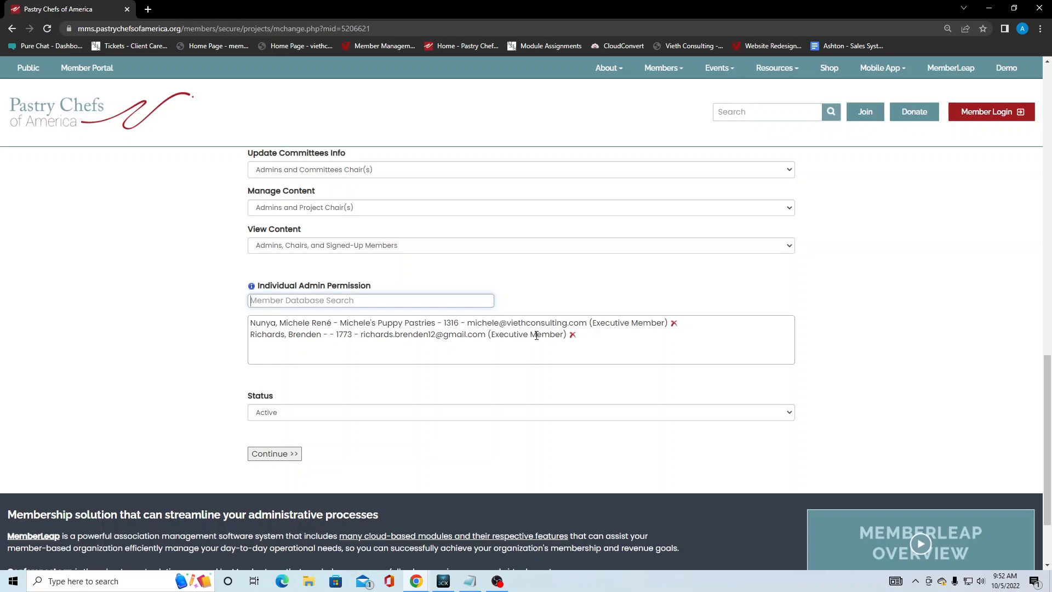
click(573, 335)
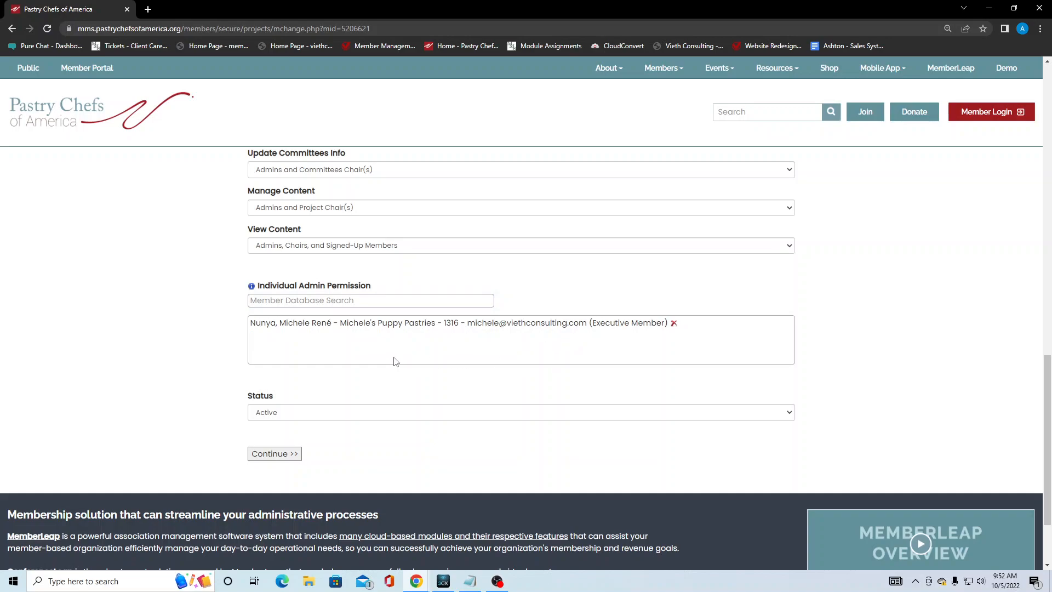
- Check the committee's Status options, keep it on Active, and continue to the Committees Details page
click(303, 414)
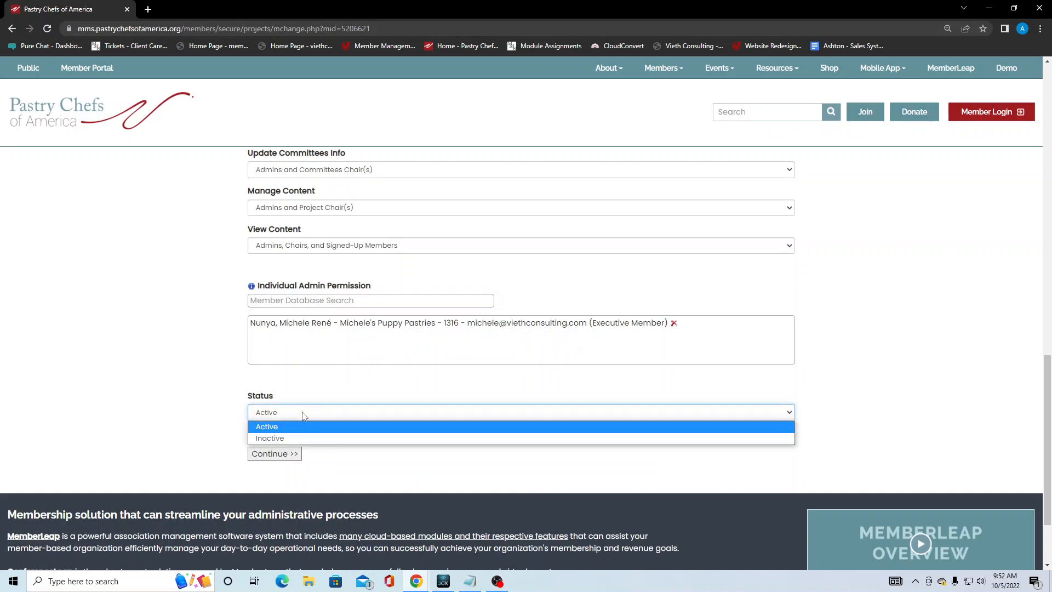
click(180, 410)
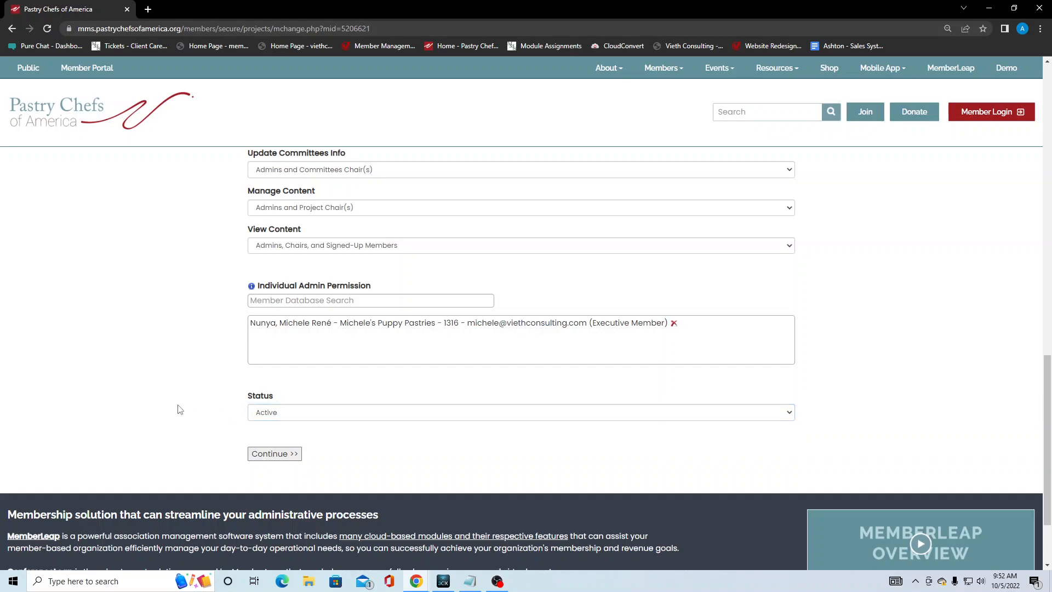
click(287, 458)
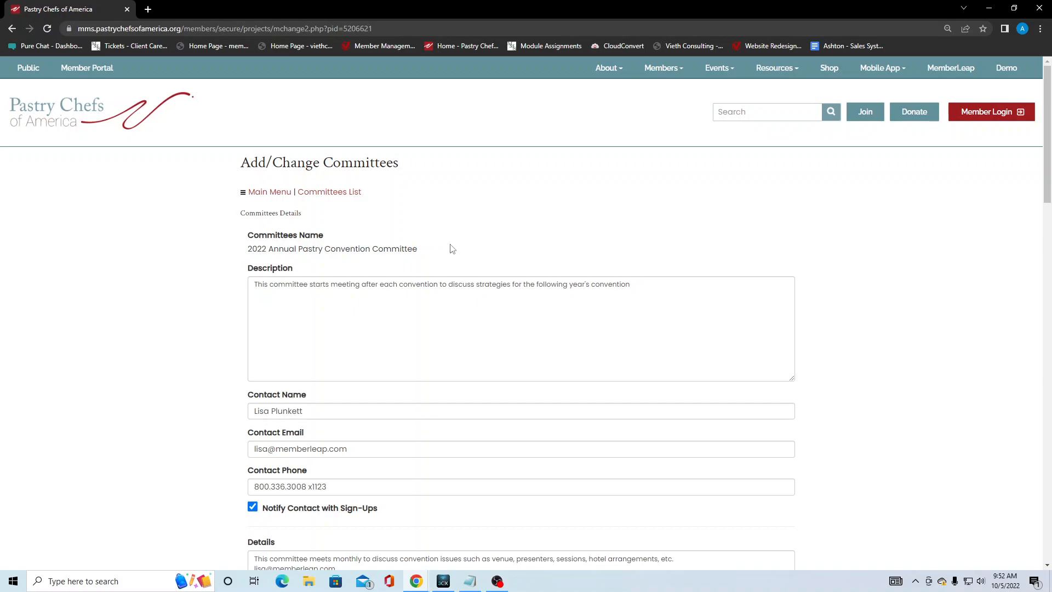
- Examine the committee's name, description, contact, sign-up notification, details and dates/times fields
drag(453, 248, 247, 248)
click(213, 278)
scroll(364, 320, down, 2)
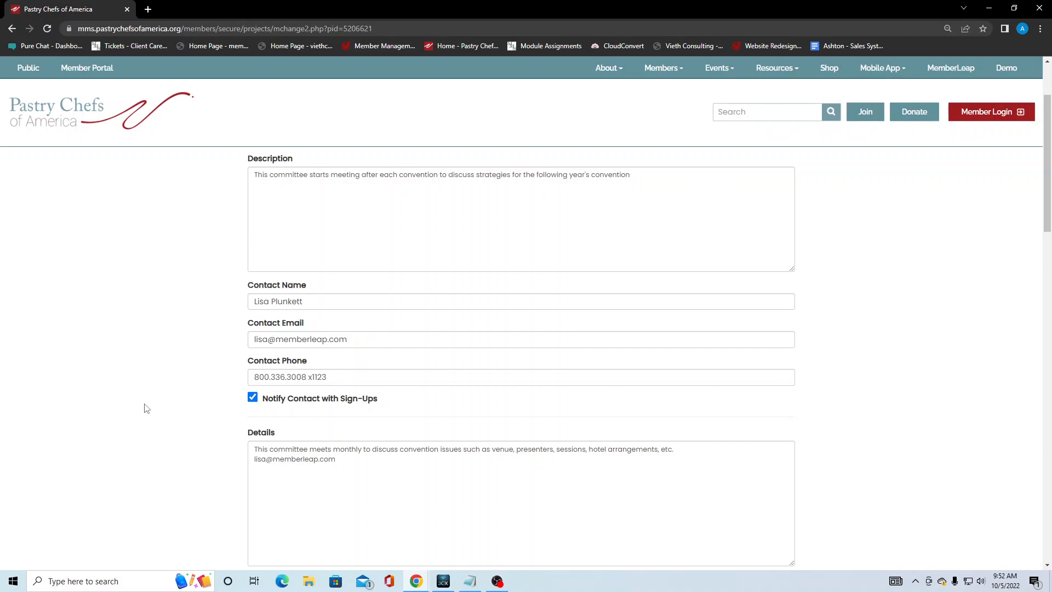
scroll(145, 408, down, 1)
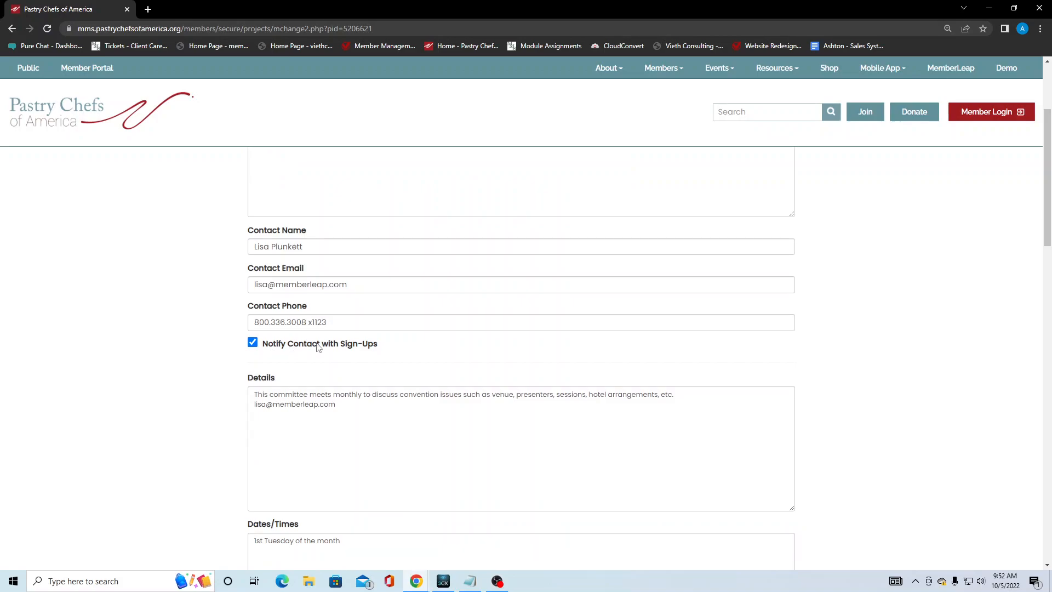
scroll(316, 346, down, 1)
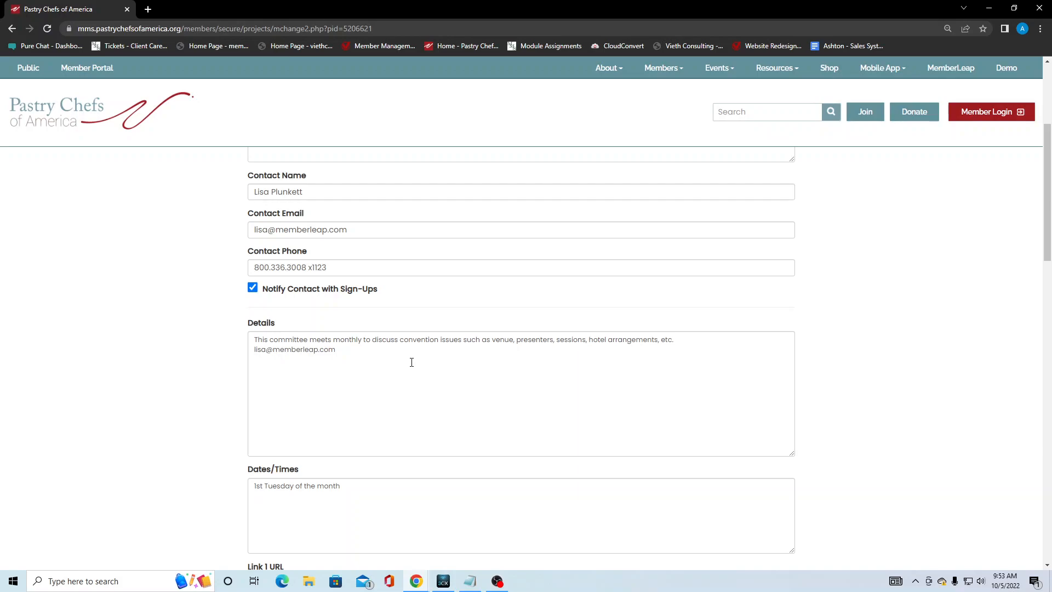
scroll(311, 350, down, 3)
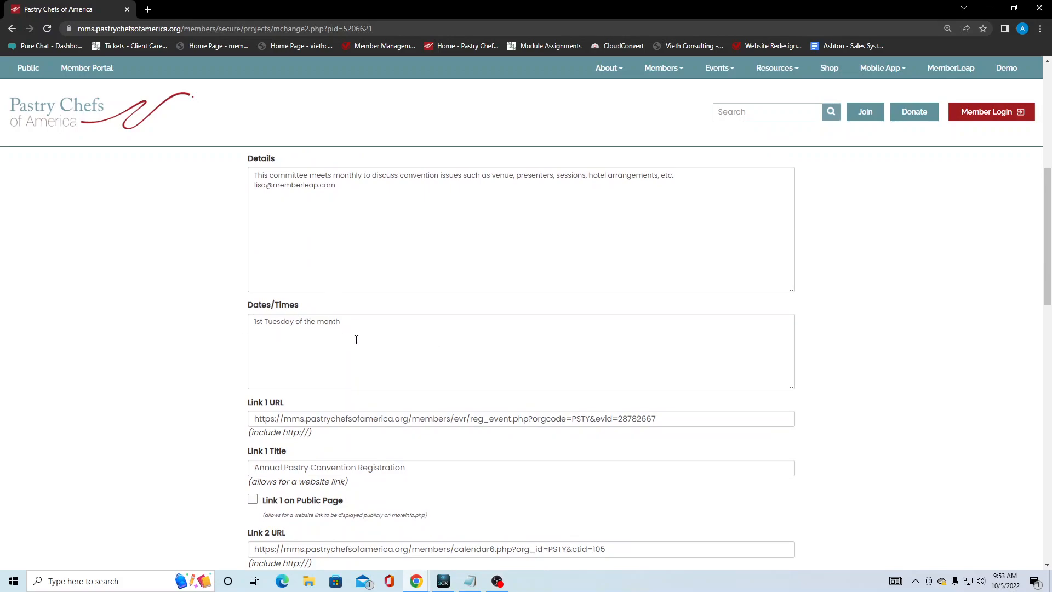
scroll(357, 340, down, 3)
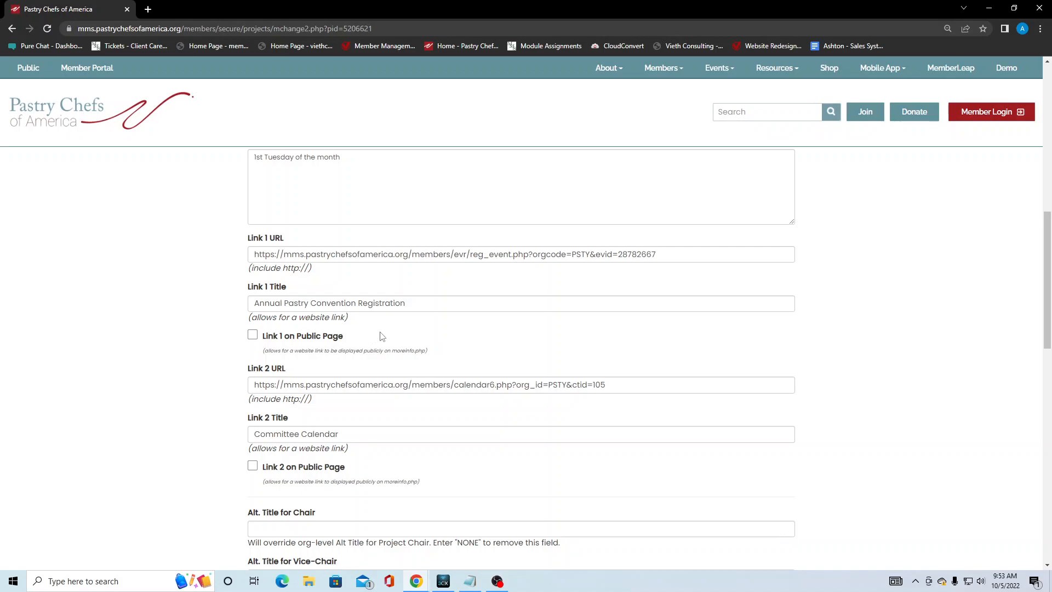
- Turn on Link 1 on Public Page for the convention registration link, and turn it off again
click(252, 335)
click(252, 335)
scroll(202, 340, down, 1)
scroll(202, 340, down, 1)
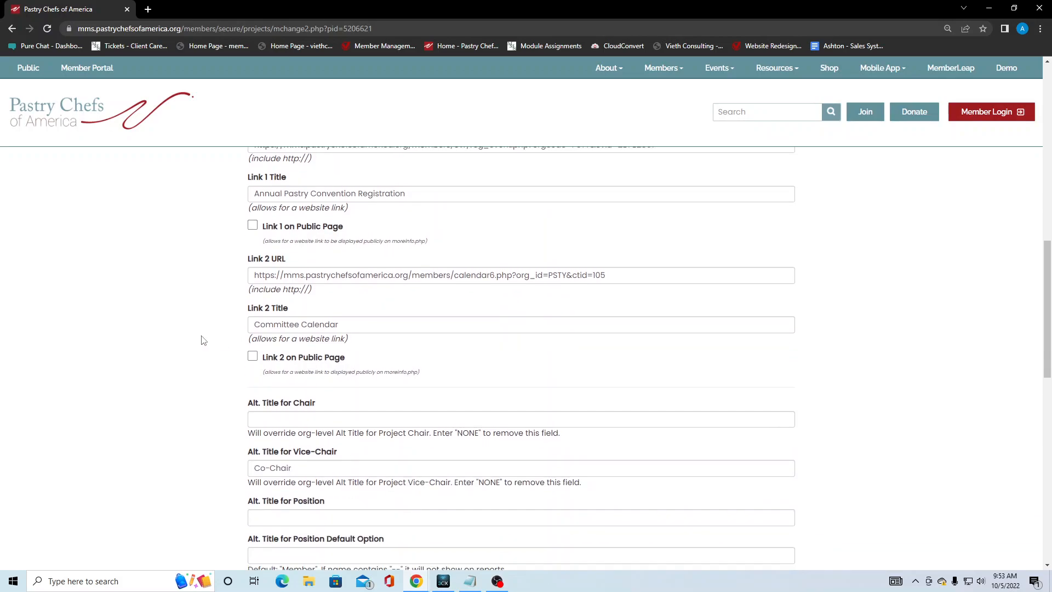
- Review the alternate title, Position List and multiselect fields without changing them, and submit the committee details
scroll(203, 340, down, 1)
scroll(202, 340, down, 1)
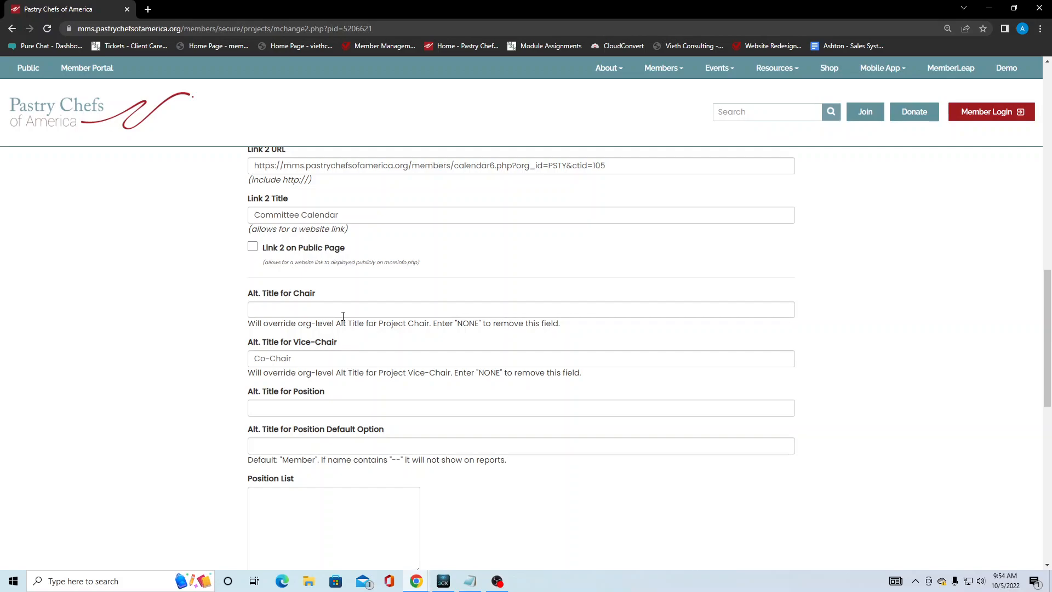
scroll(344, 316, down, 1)
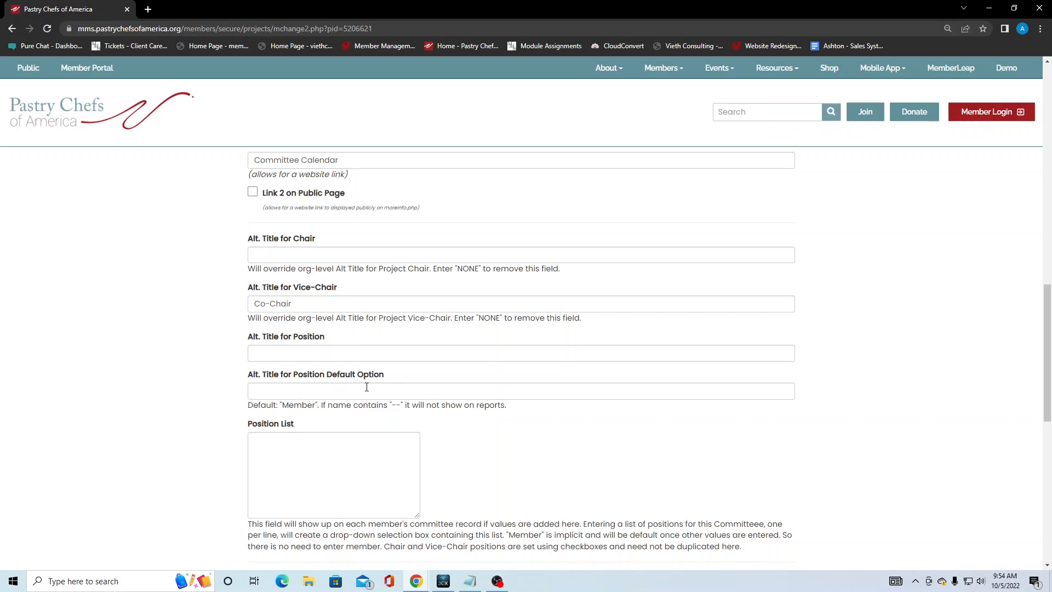
scroll(410, 389, down, 1)
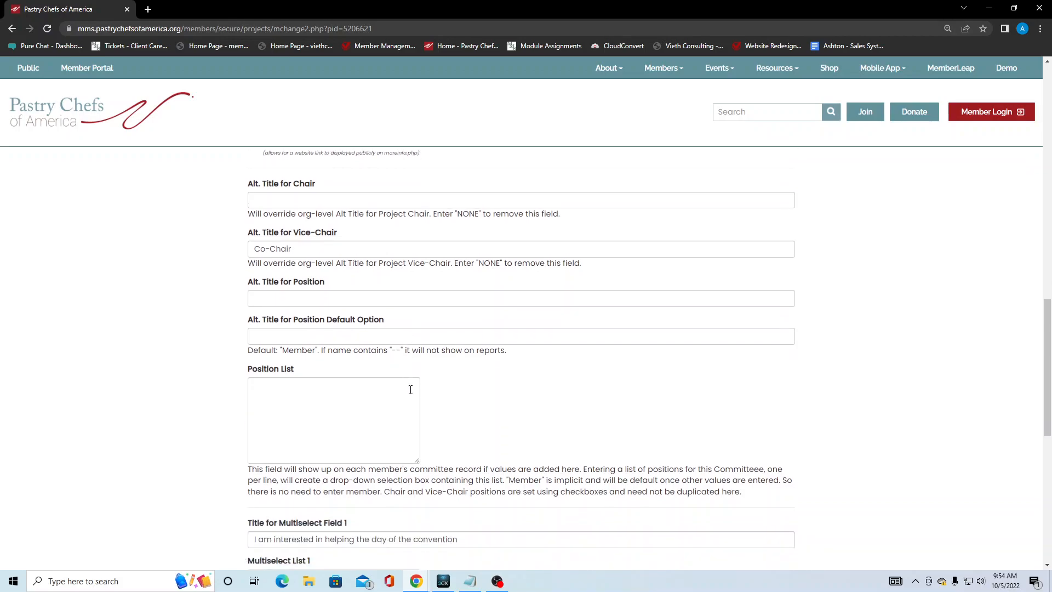
scroll(410, 389, down, 1)
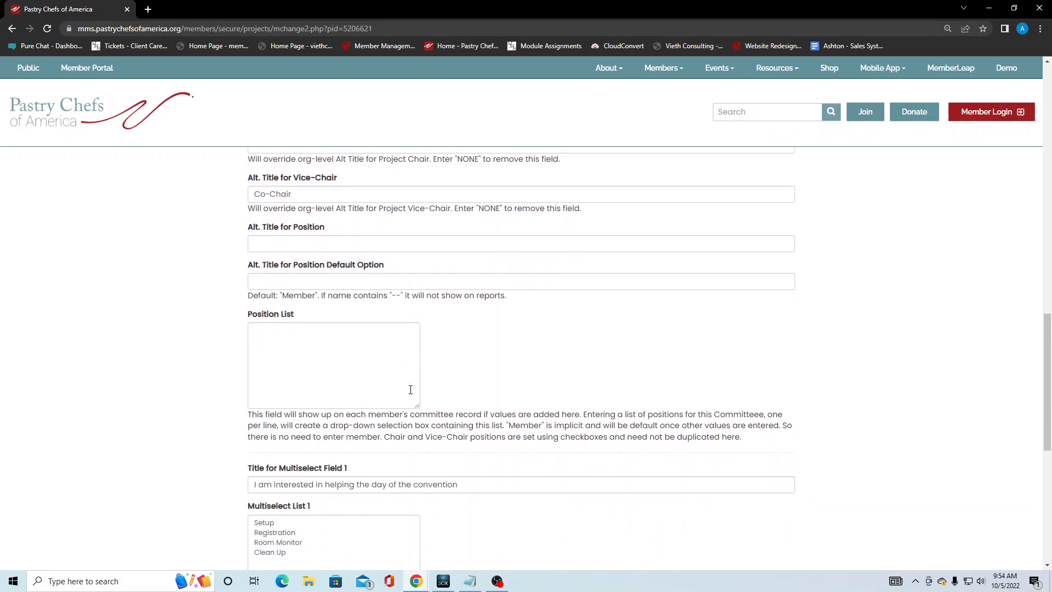
scroll(410, 389, down, 1)
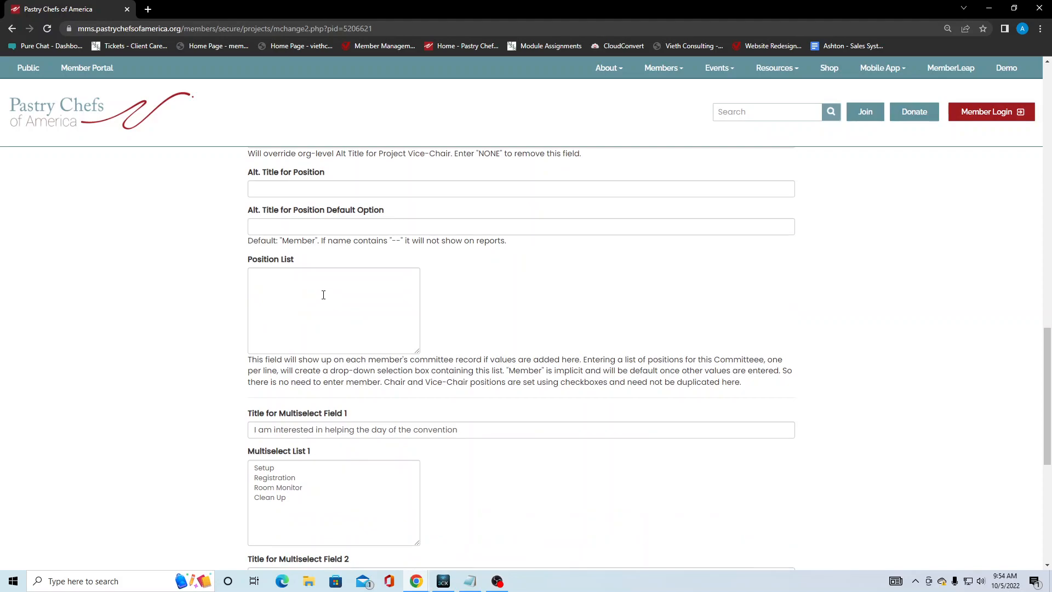
click(305, 285)
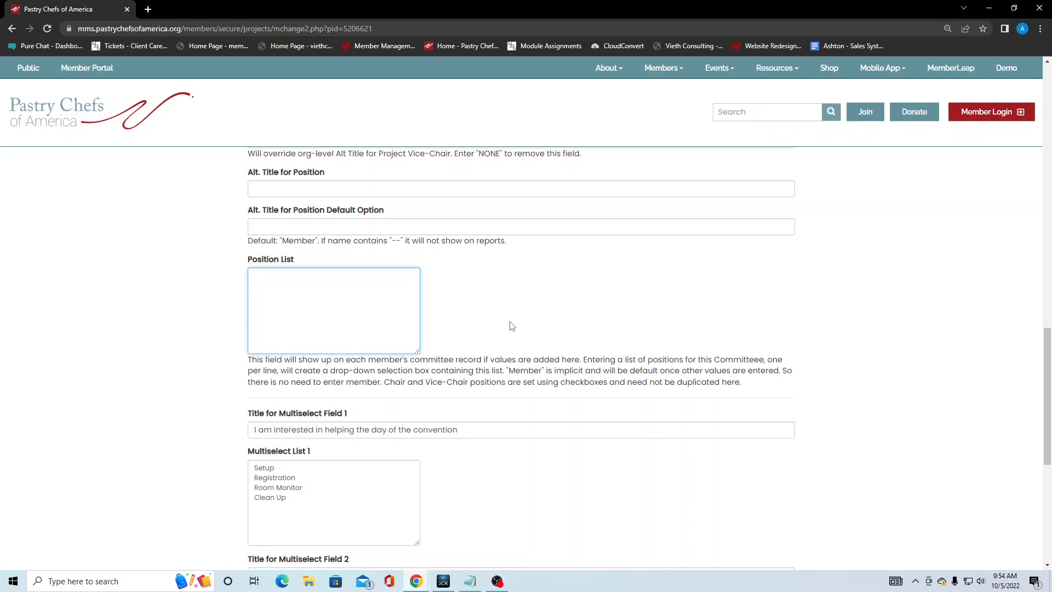
scroll(512, 326, down, 3)
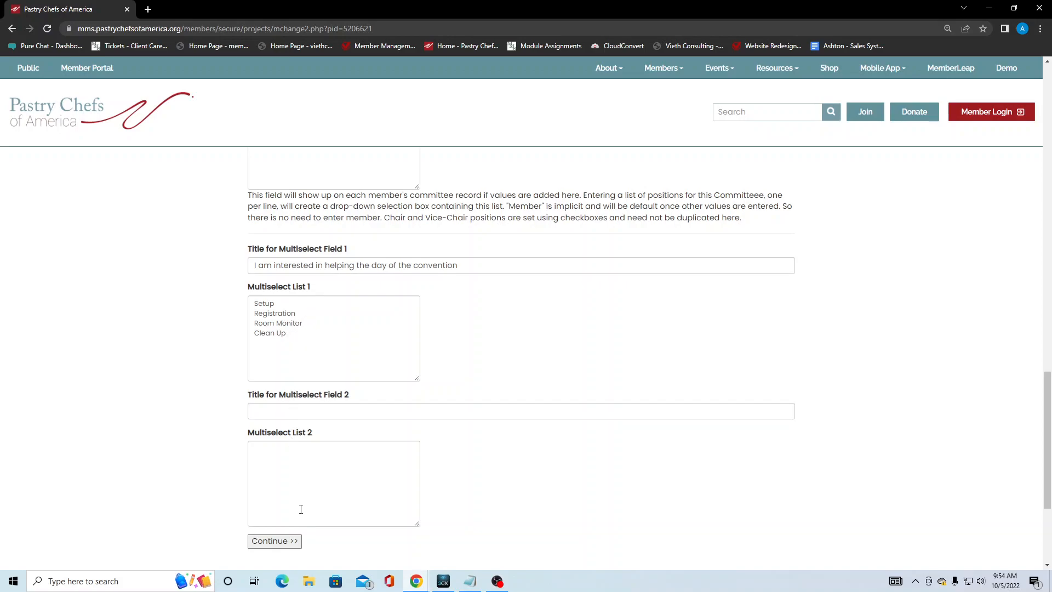
click(284, 545)
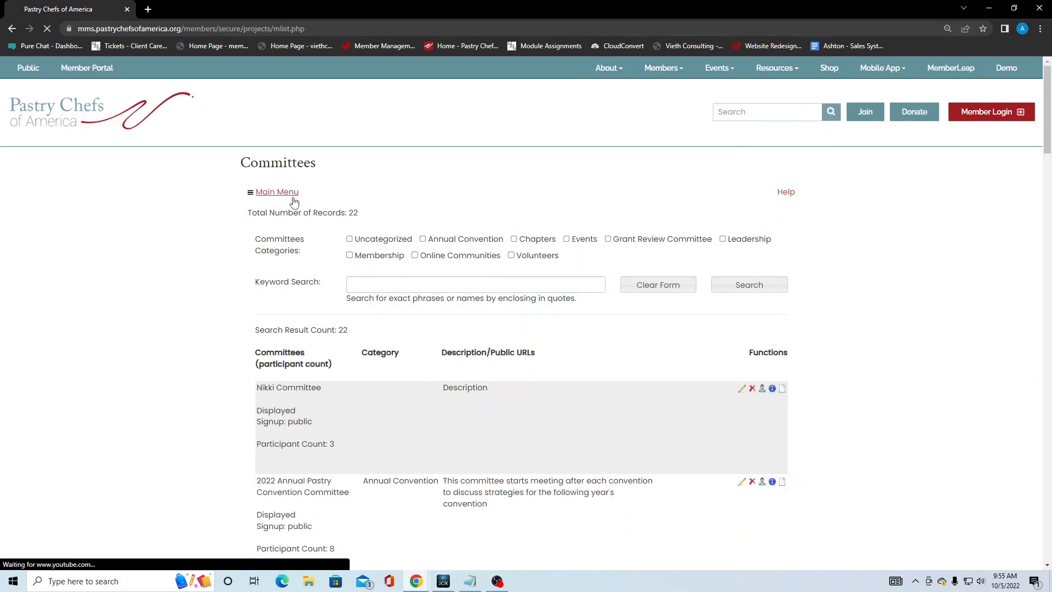
- Return to the admin menu, switch to Members View, and open the members' Committees List
click(269, 193)
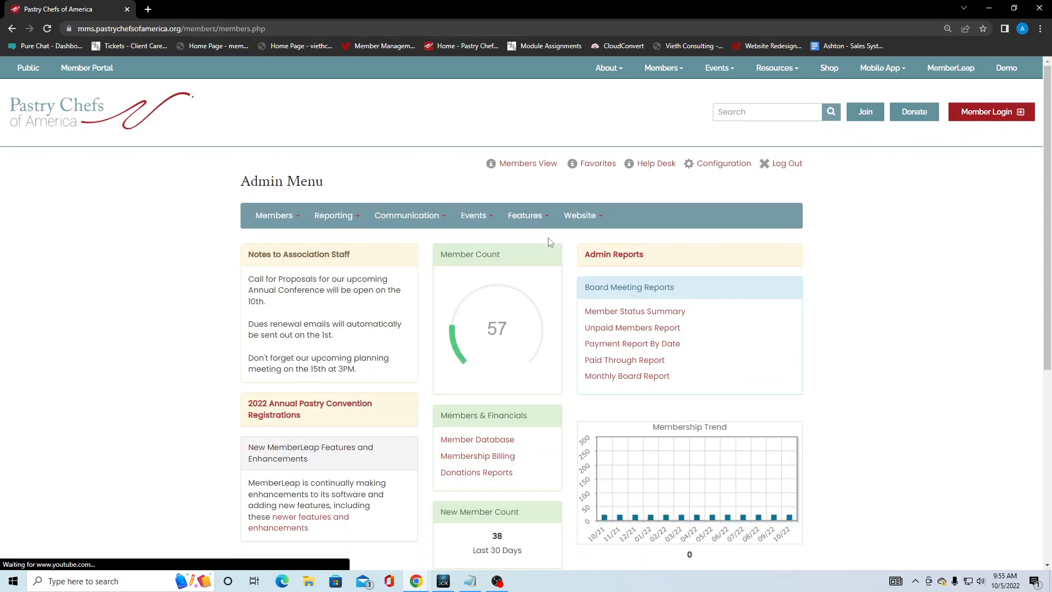
click(528, 167)
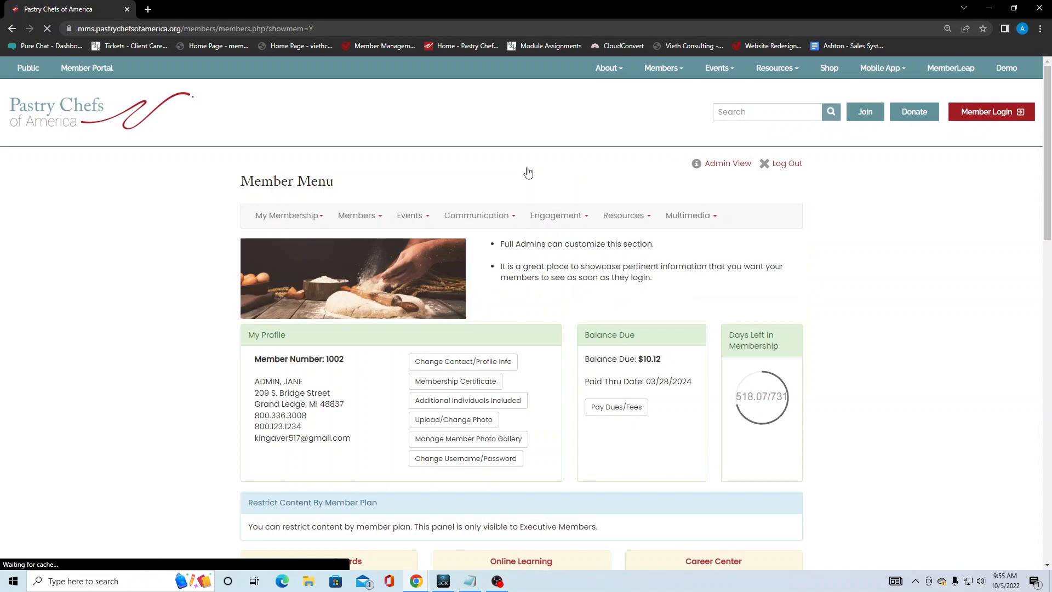
click(573, 208)
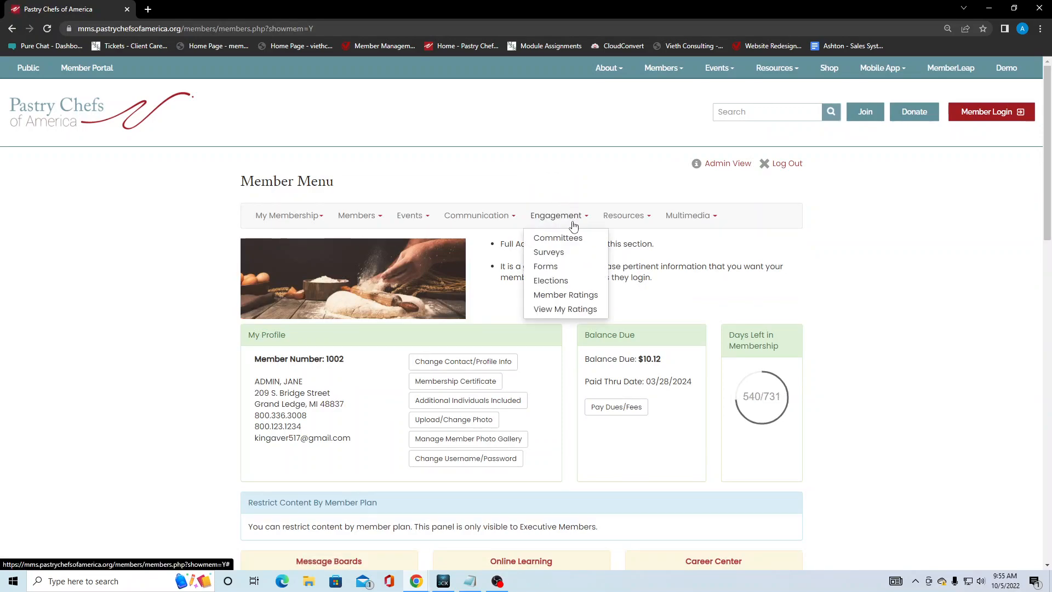
click(567, 236)
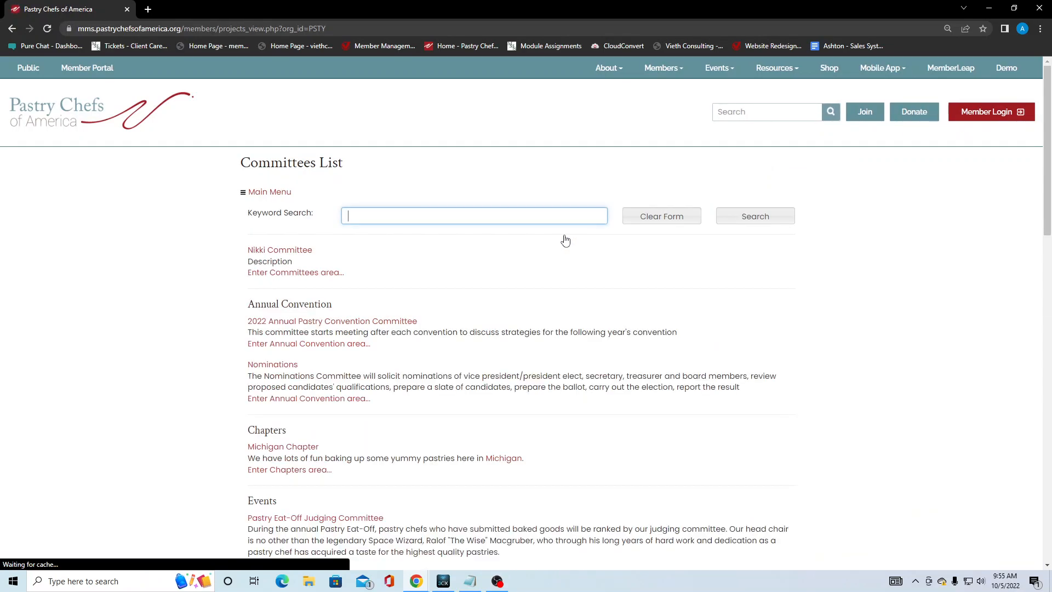
- Look through the Committees List and examine the details page of the 2022 Annual Pastry Convention Committee, including its member information
scroll(559, 315, down, 6)
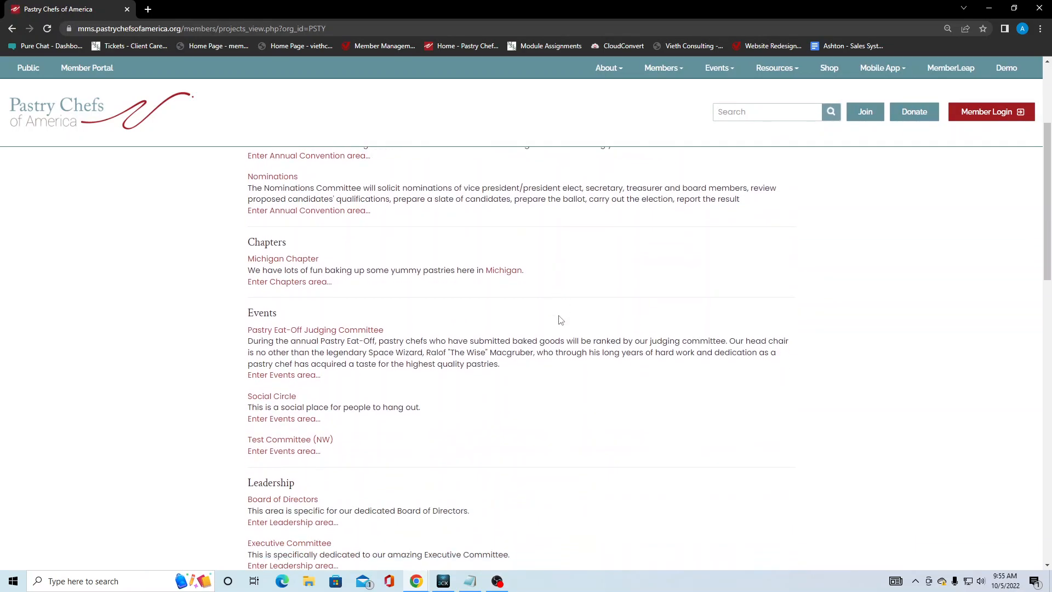
scroll(560, 320, down, 5)
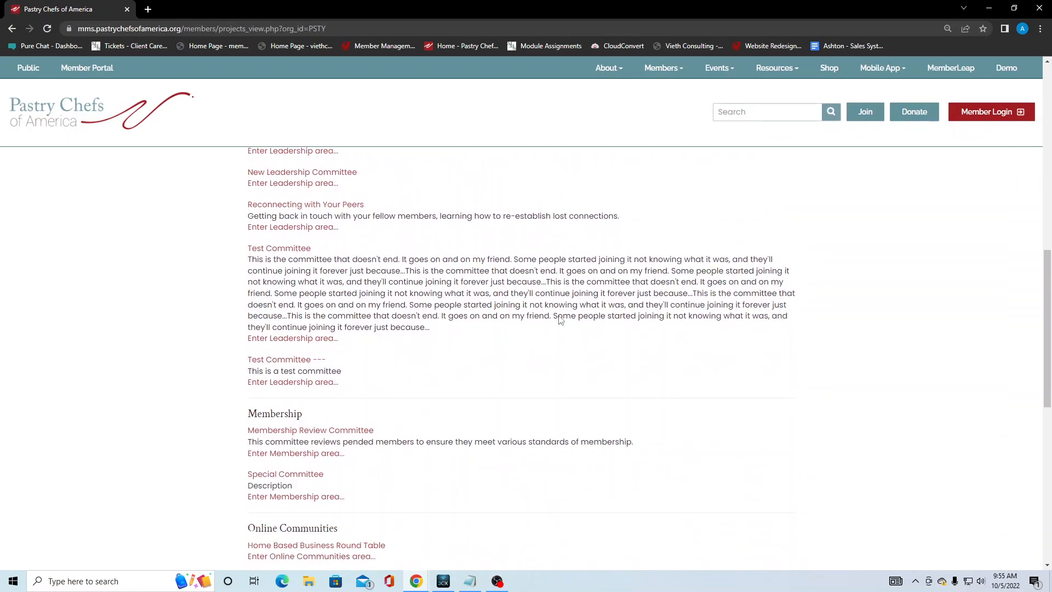
scroll(559, 317, up, 11)
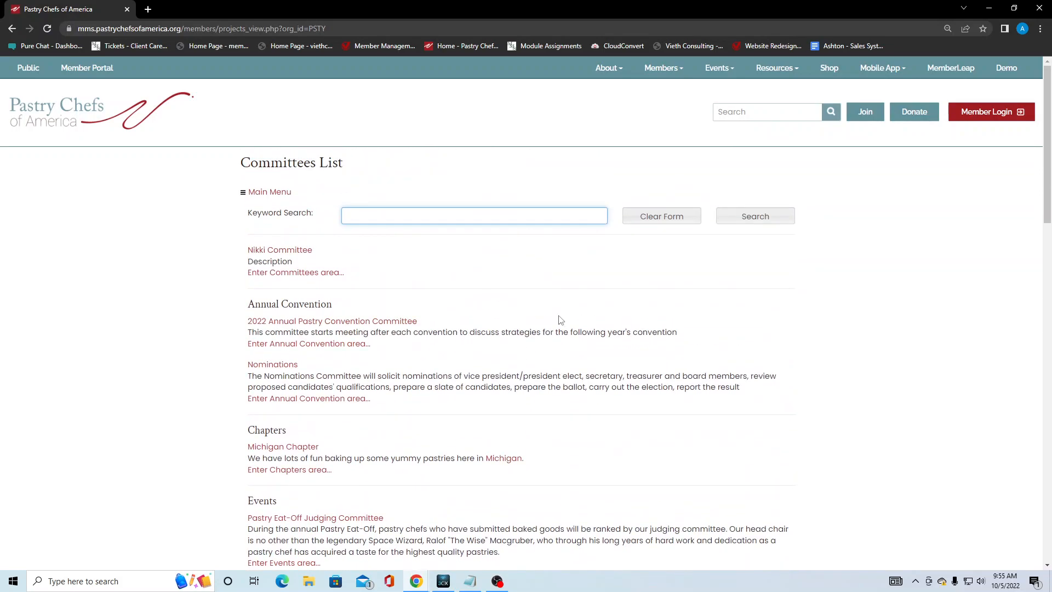
click(310, 322)
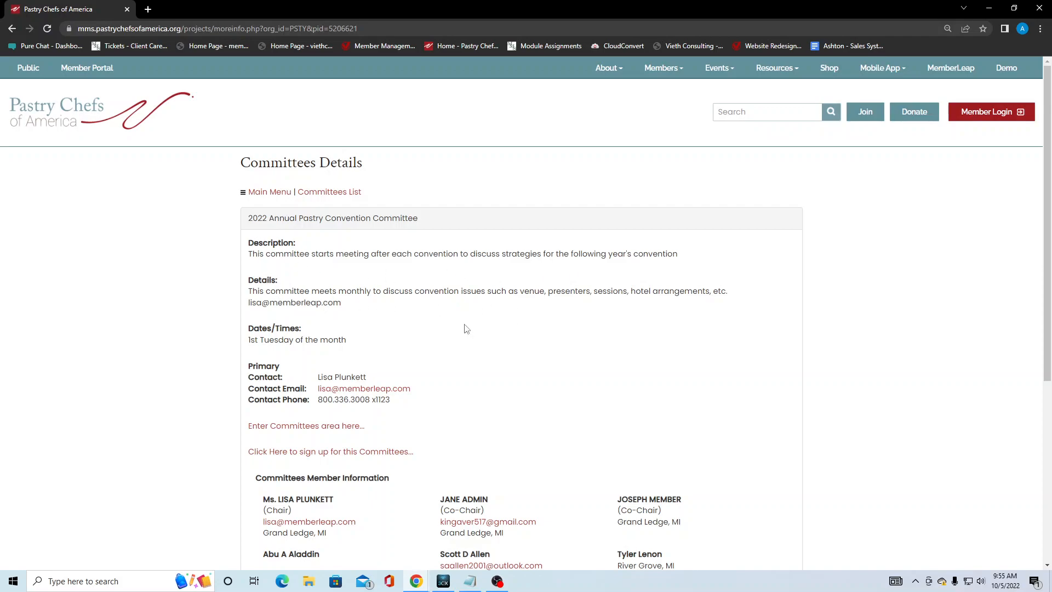
scroll(479, 327, down, 1)
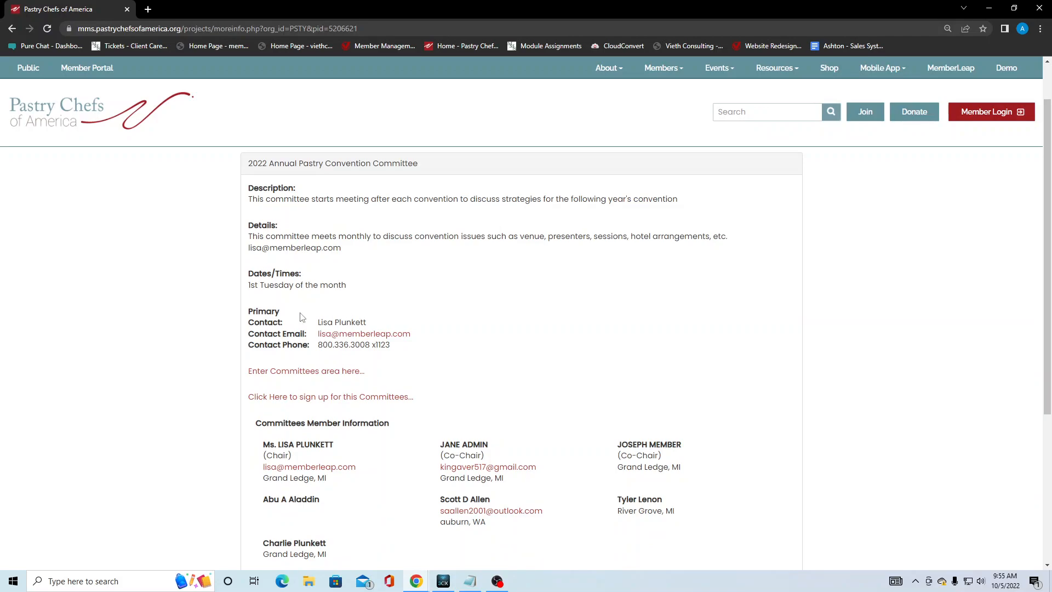
scroll(307, 321, down, 2)
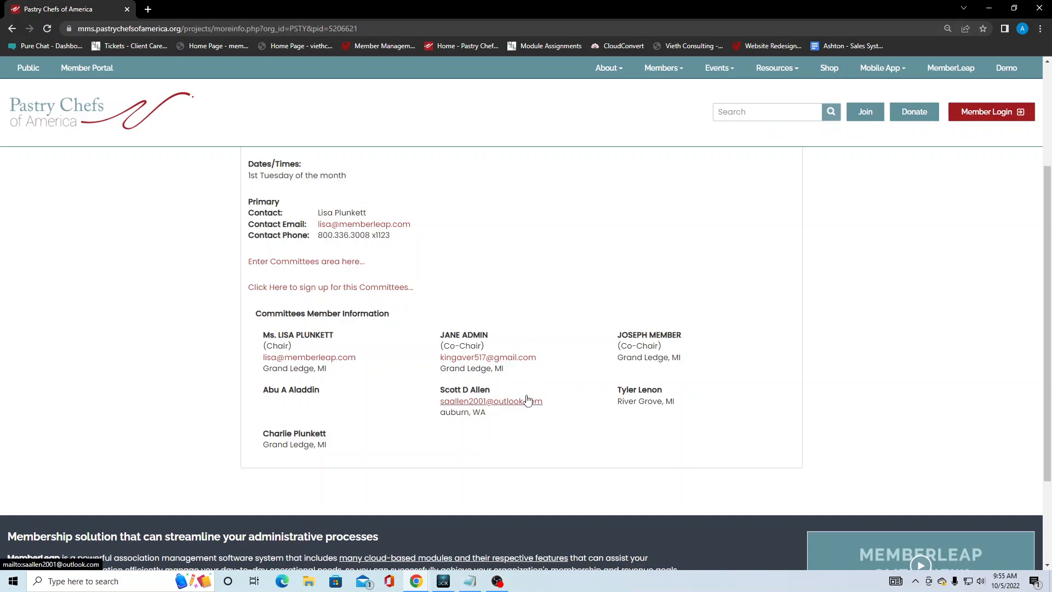
- Enter the convention committee's area to examine its functions and participants, and return to the main menu
click(329, 266)
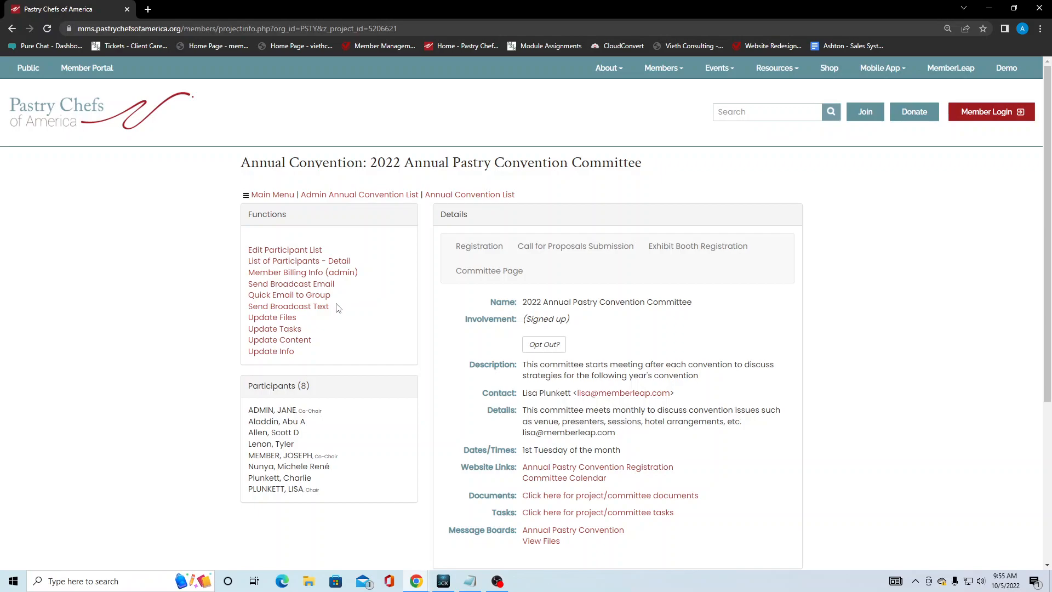
drag(327, 415, 235, 411)
click(245, 412)
click(287, 200)
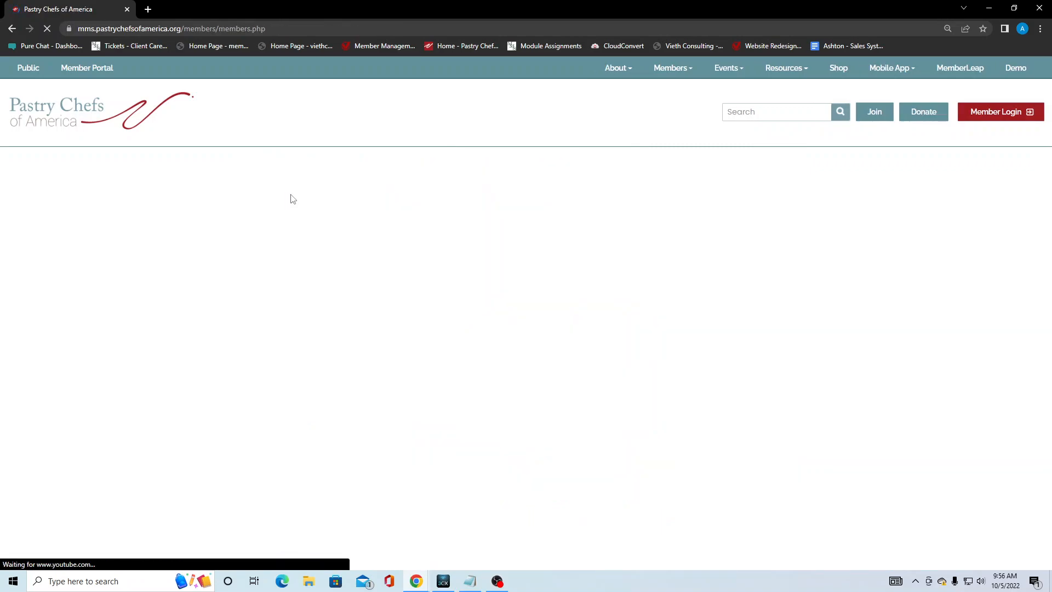